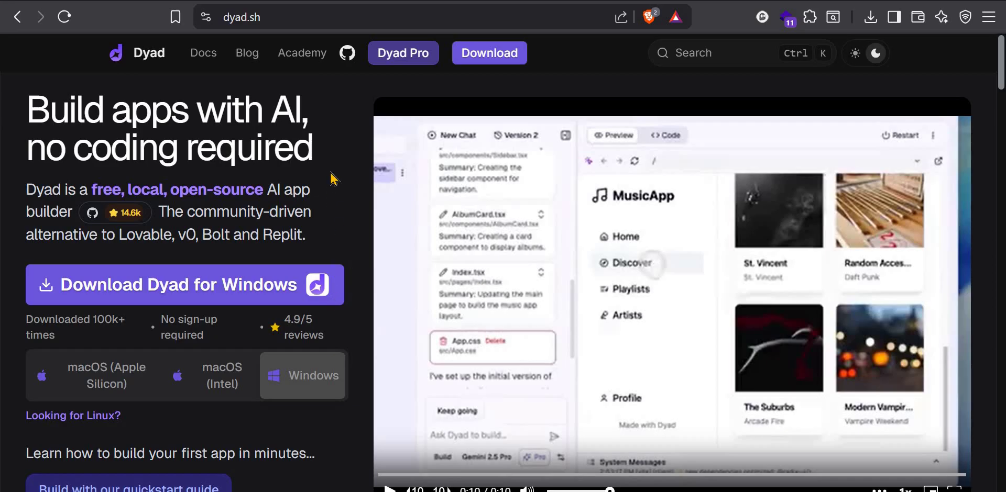
Review the feature sections on the Dyad home page and the plans on Lovable's pricing page.
scroll(331, 181, down, 10)
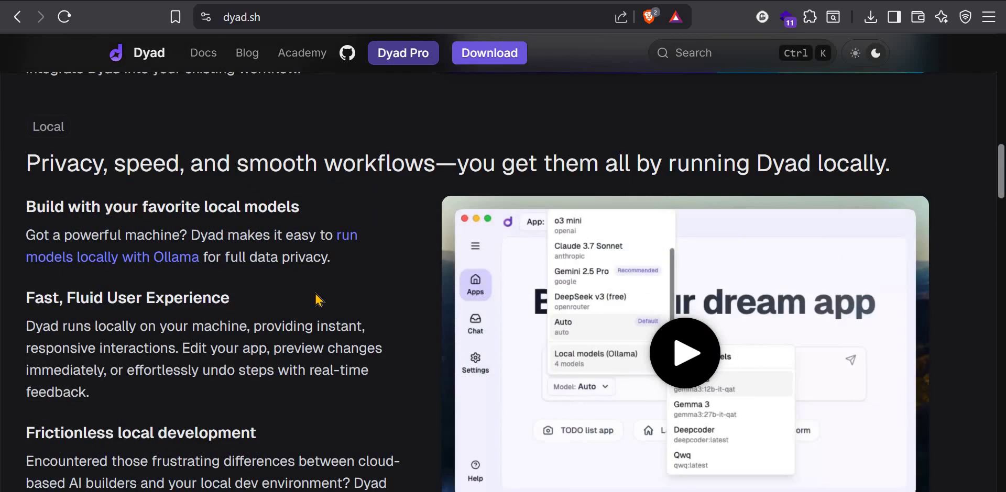
scroll(316, 293, down, 1)
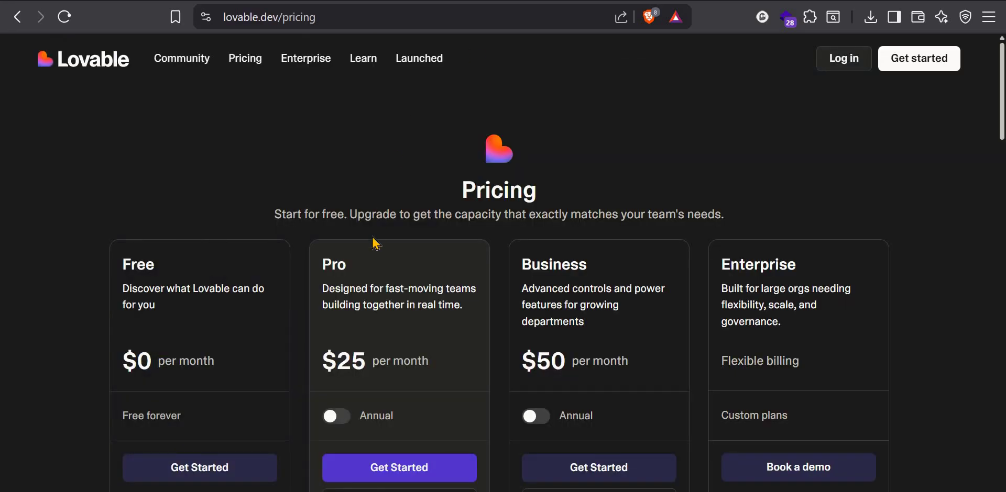
scroll(377, 243, down, 2)
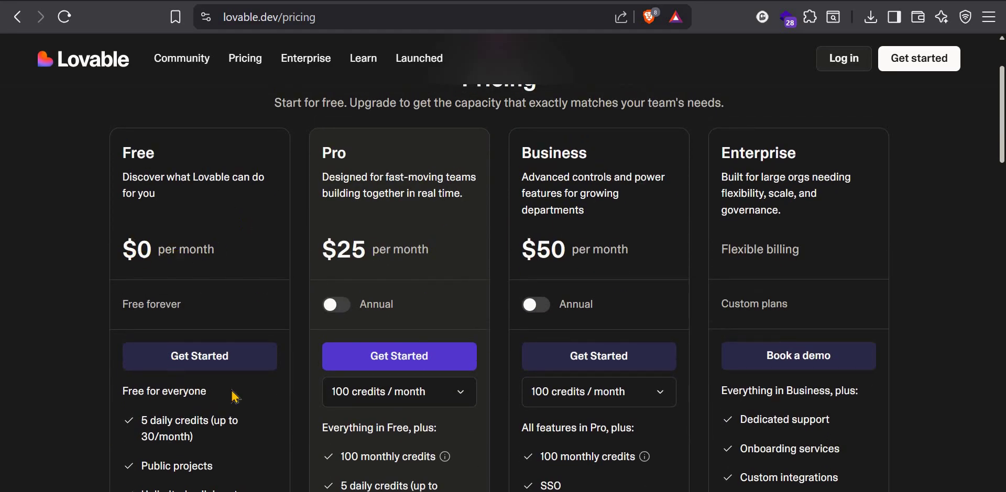
scroll(239, 385, down, 3)
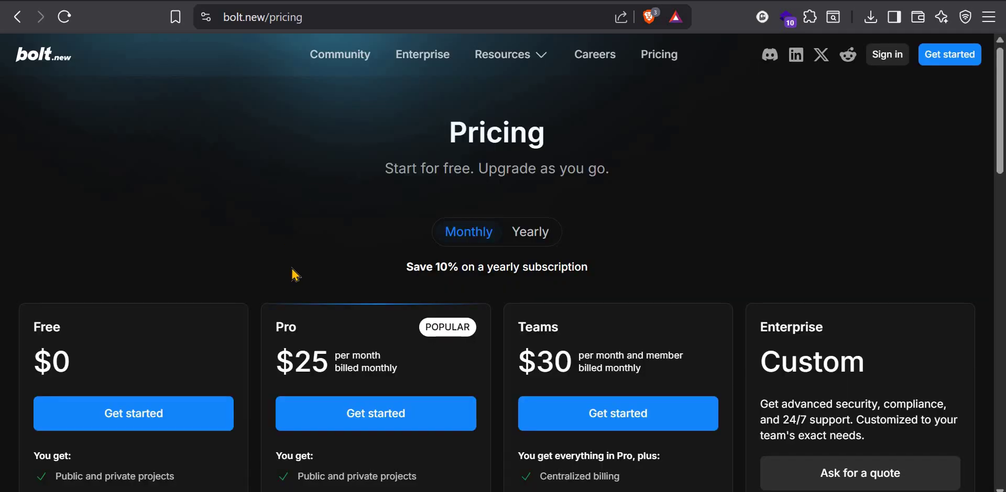
Examine the Free, Pro, Teams and Enterprise plans on the bolt.new pricing page.
scroll(145, 292, down, 2)
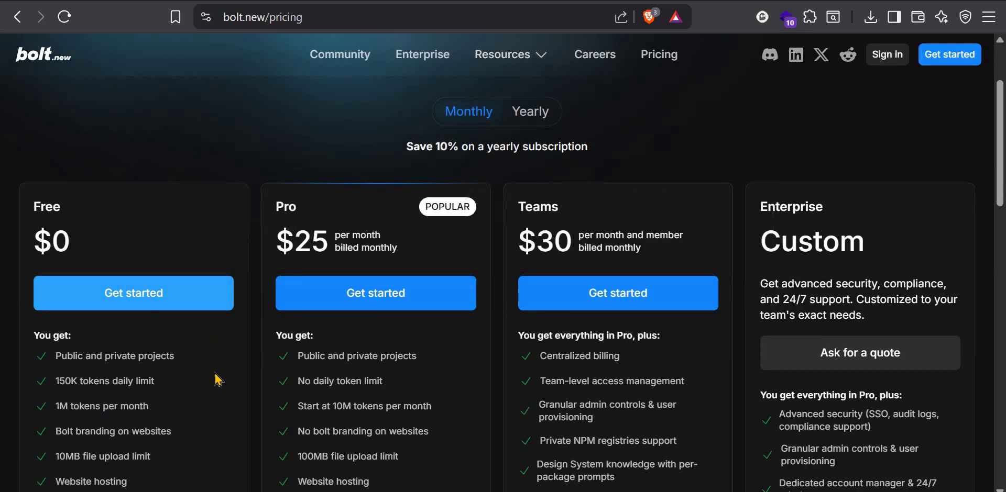
scroll(163, 385, down, 2)
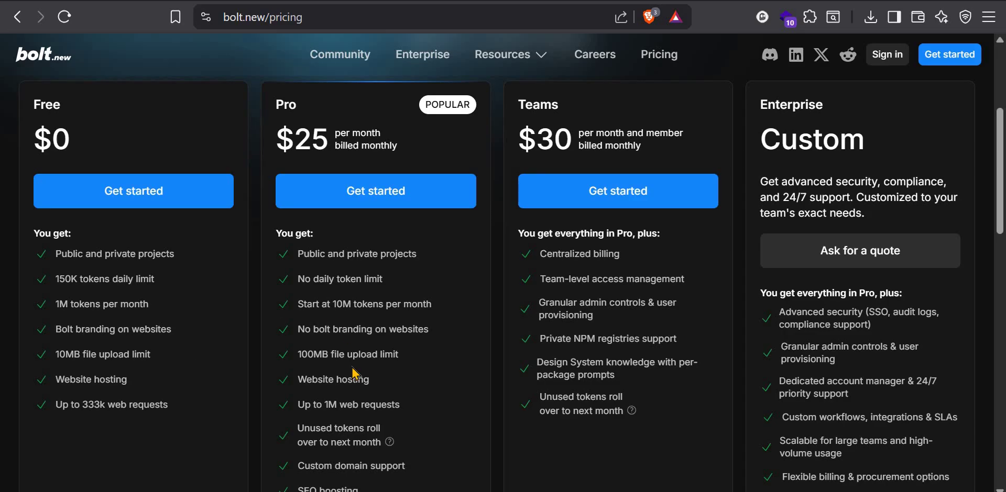
scroll(351, 367, up, 4)
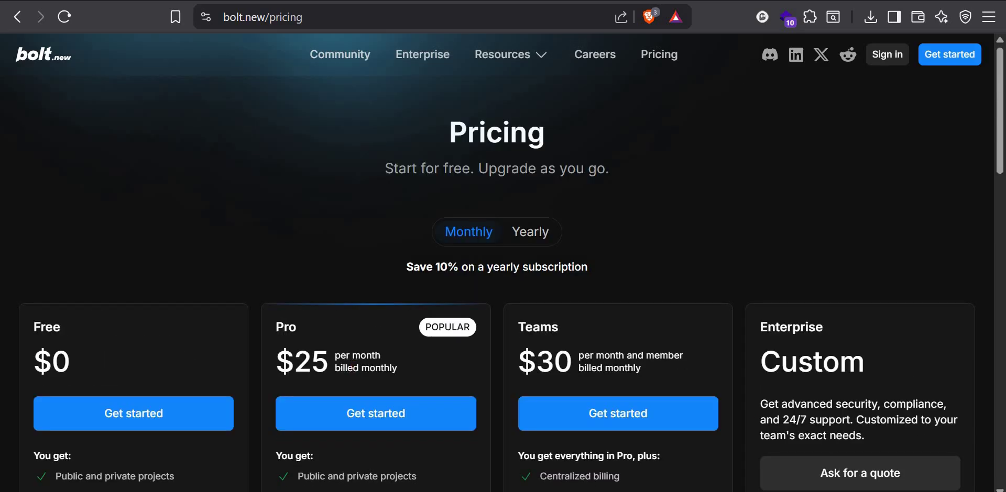
Switch to the builder.io pricing page and examine the prices and agent credits of its Fusion plans.
key(ctrl+Tab)
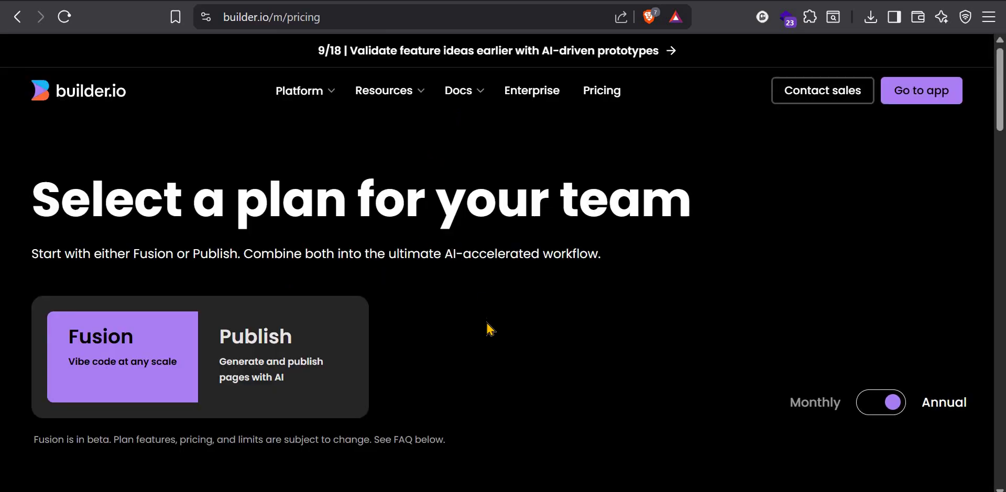
scroll(489, 329, down, 5)
scroll(489, 329, down, 1)
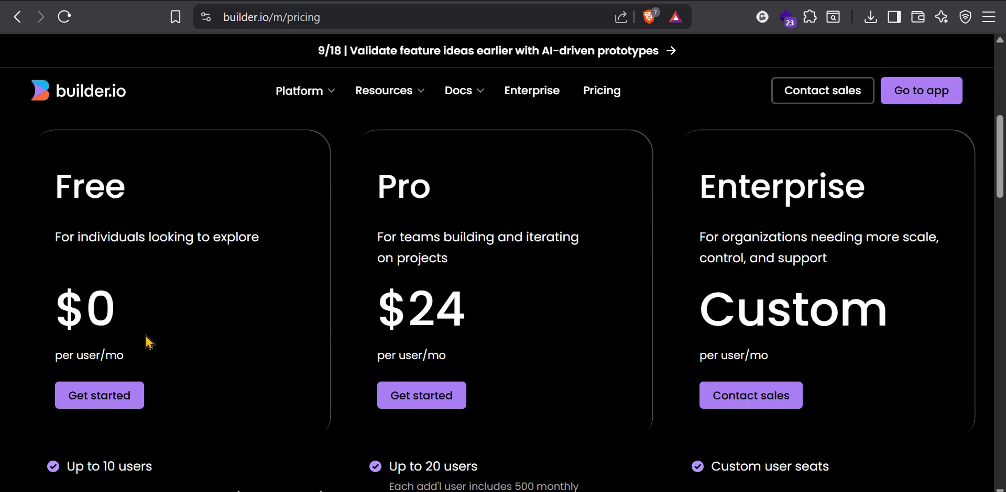
scroll(141, 356, down, 2)
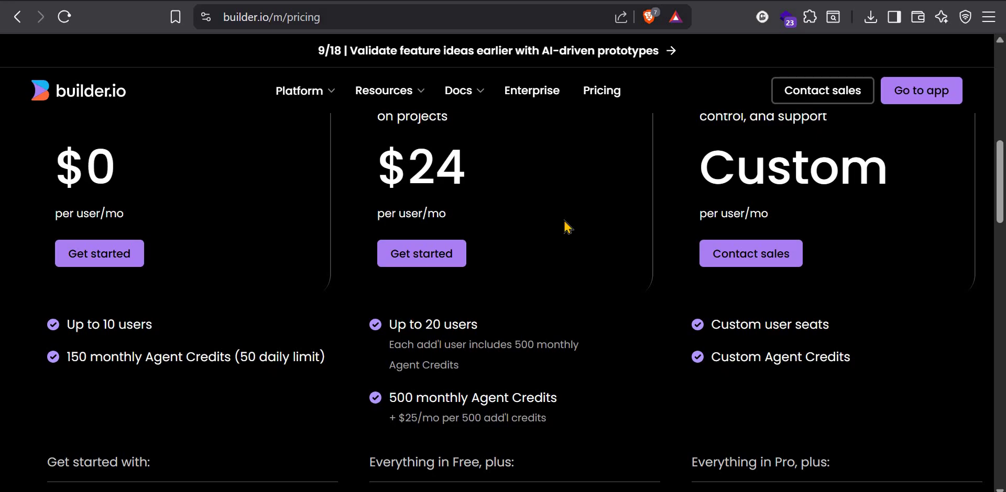
Examine the individual plans on Cursor's pricing page and return to the start of the Dyad home page.
key(ctrl+Tab)
scroll(439, 276, down, 4)
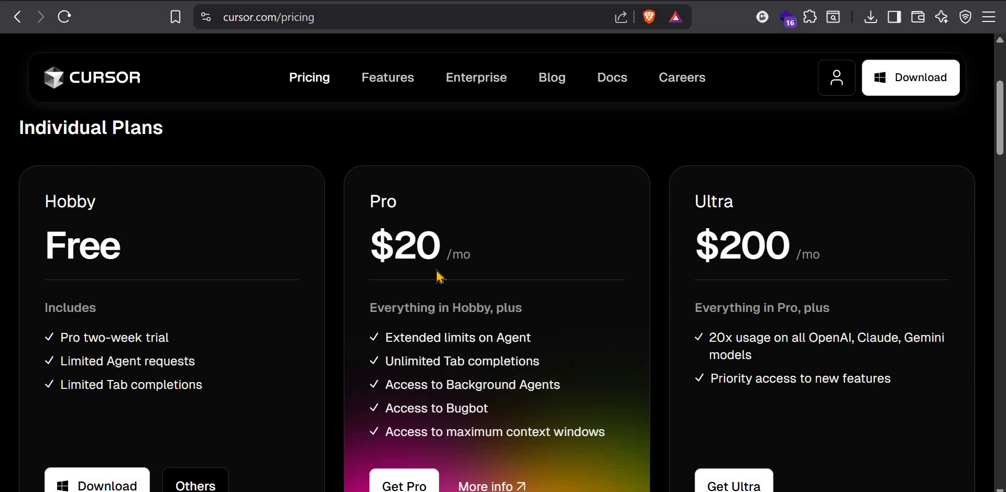
scroll(447, 276, down, 5)
scroll(446, 276, up, 9)
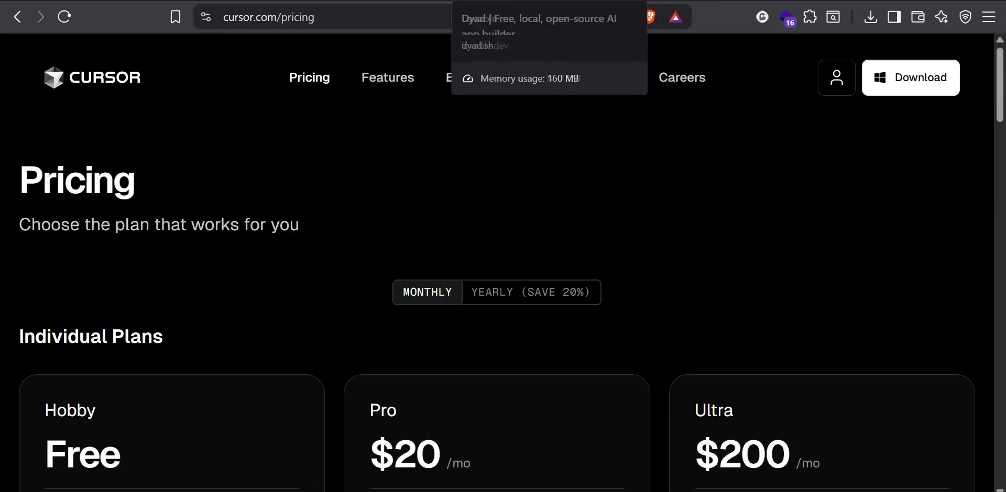
click(302, 1)
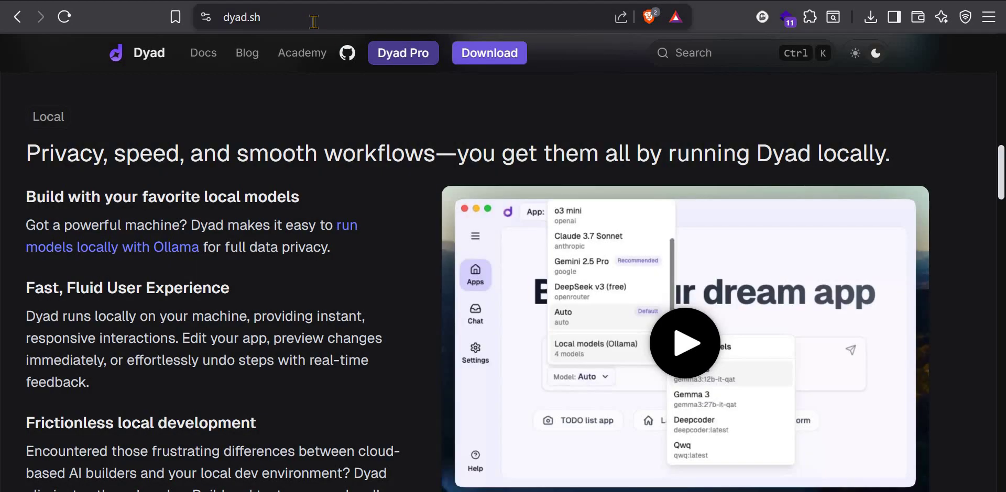
scroll(236, 267, up, 10)
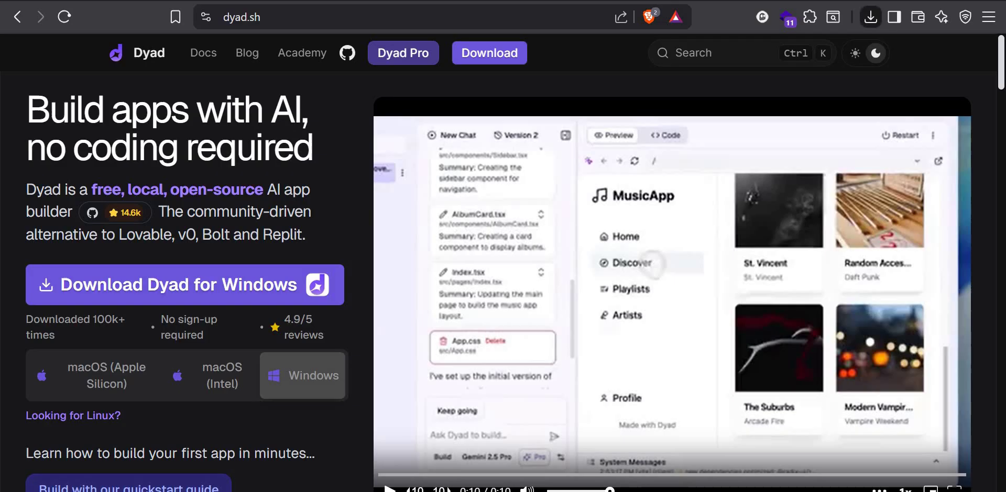
click(870, 17)
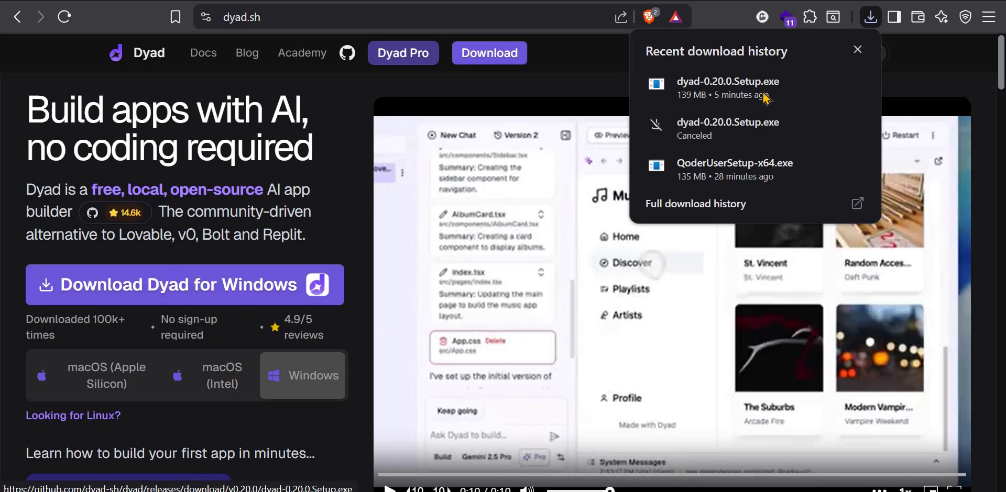
mouse_move(780, 98)
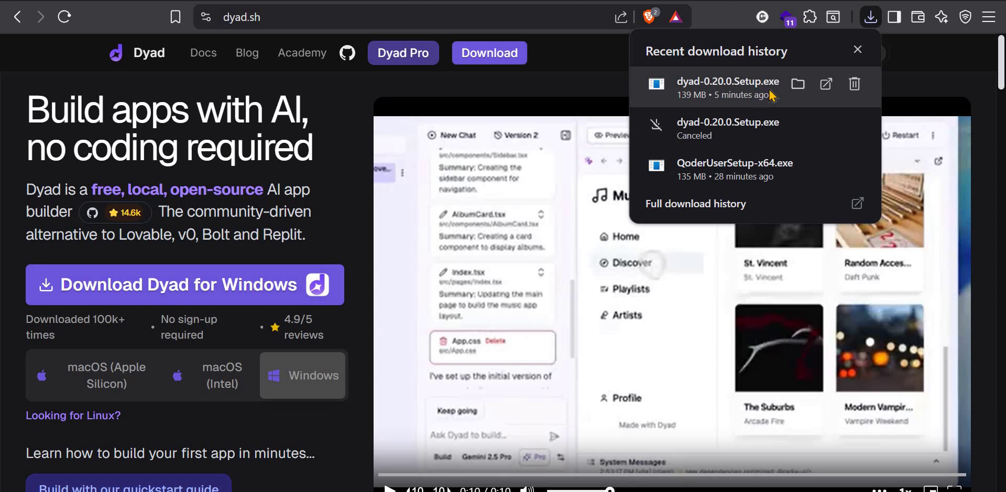
click(735, 87)
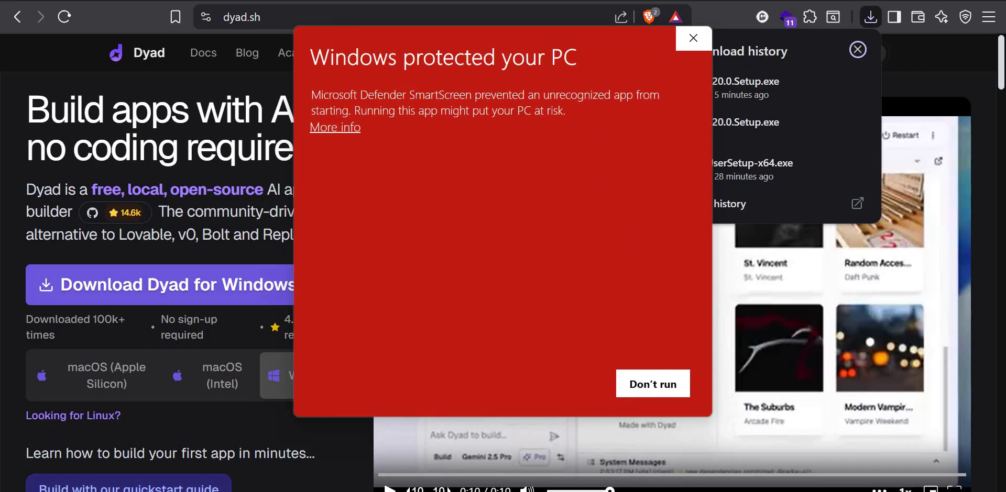
click(659, 395)
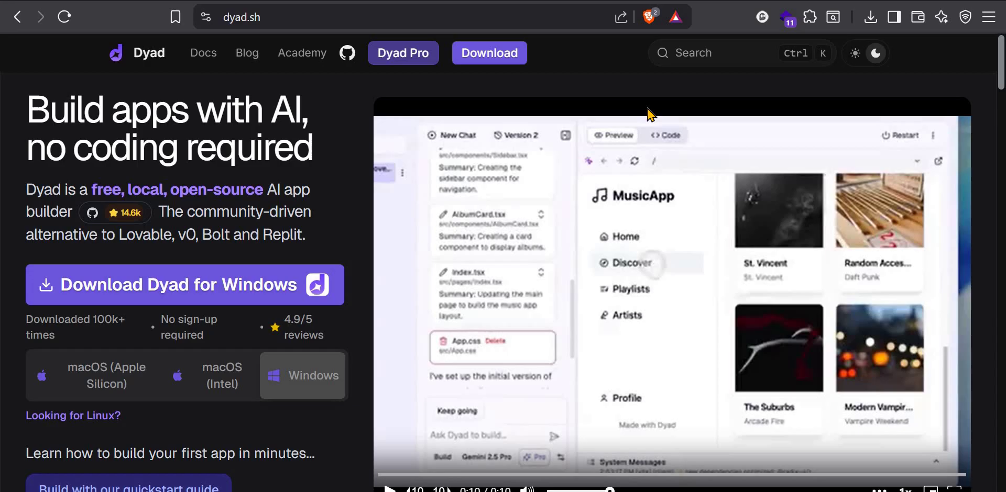
Launch the downloaded dyad-0.20.0.Setup.exe and allow it to run despite the SmartScreen warning.
click(870, 18)
click(738, 84)
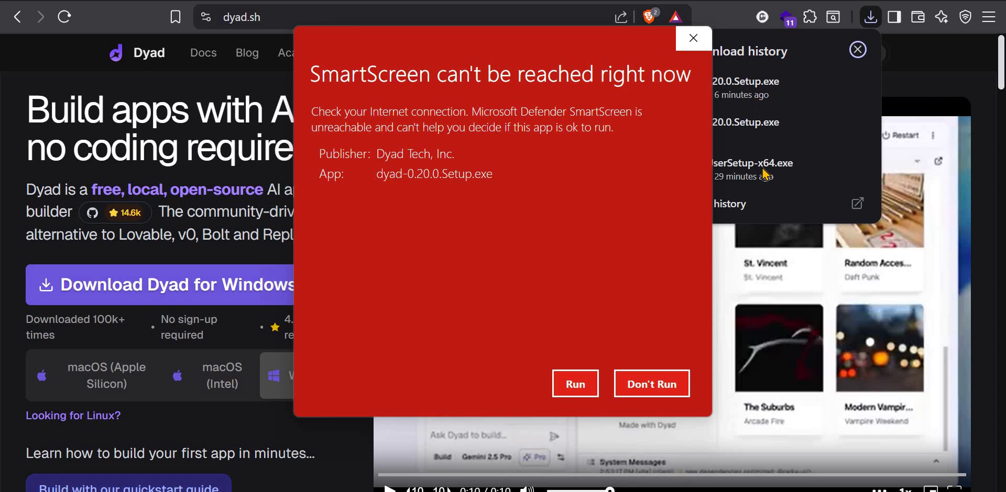
click(575, 384)
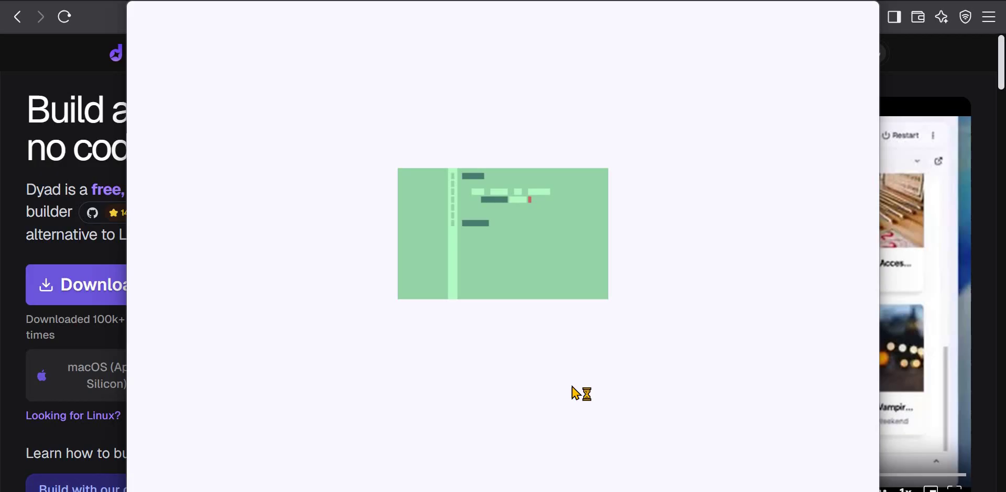
Browse the Dyad website and examine the dyad-sh/dyad repository on GitHub.
scroll(352, 168, down, 15)
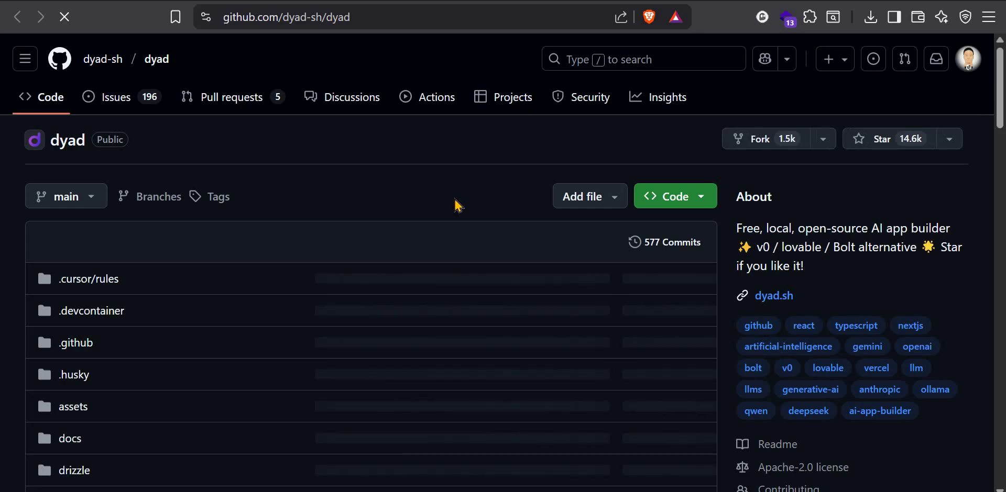
scroll(455, 204, down, 6)
scroll(404, 186, up, 6)
scroll(510, 195, down, 5)
scroll(461, 298, up, 5)
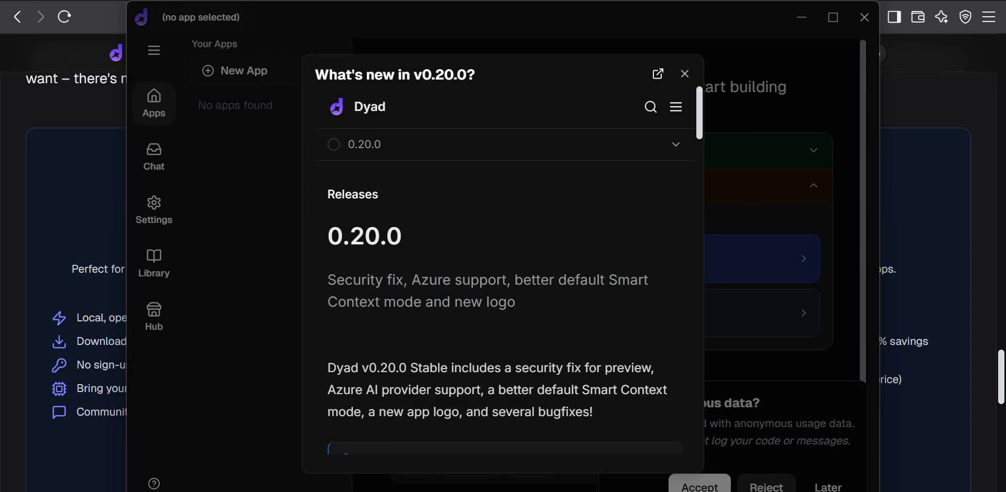
Dismiss the v0.20.0 release notes in Dyad and maximize its window.
scroll(569, 306, down, 10)
click(685, 74)
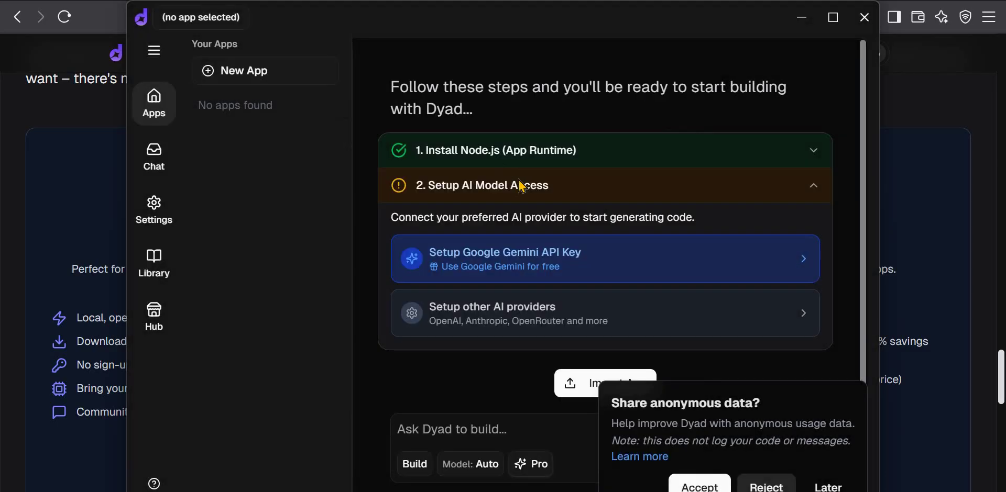
click(832, 16)
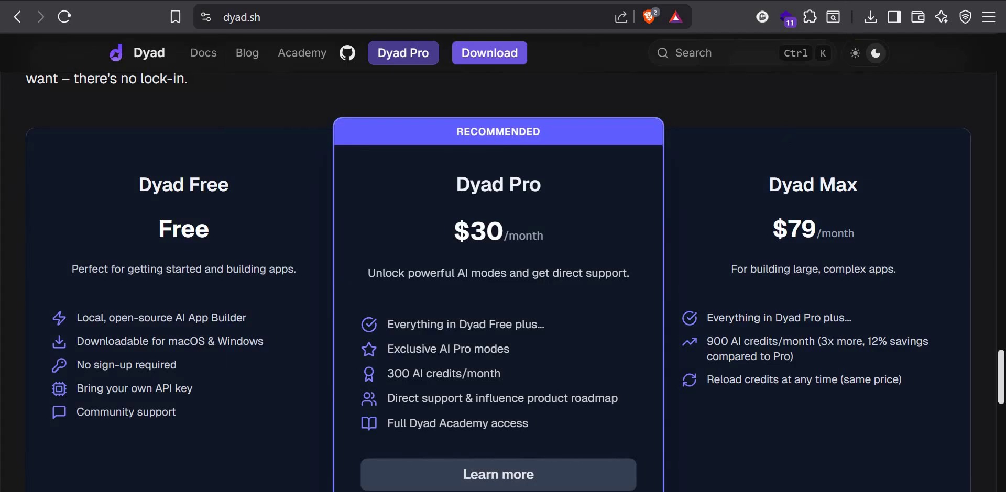
Search the web for NODEJS in a new browser tab and open the official Node.js website.
key(ctrl+t)
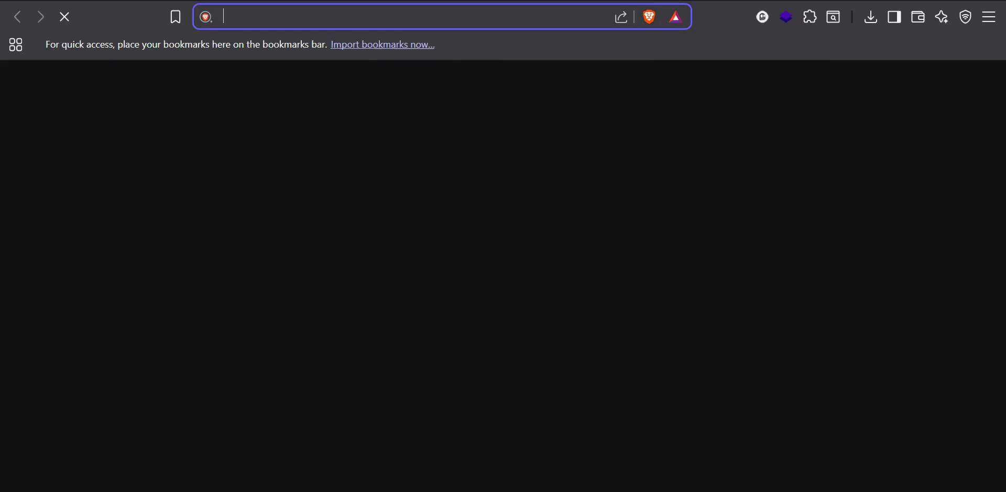
text(NODE)
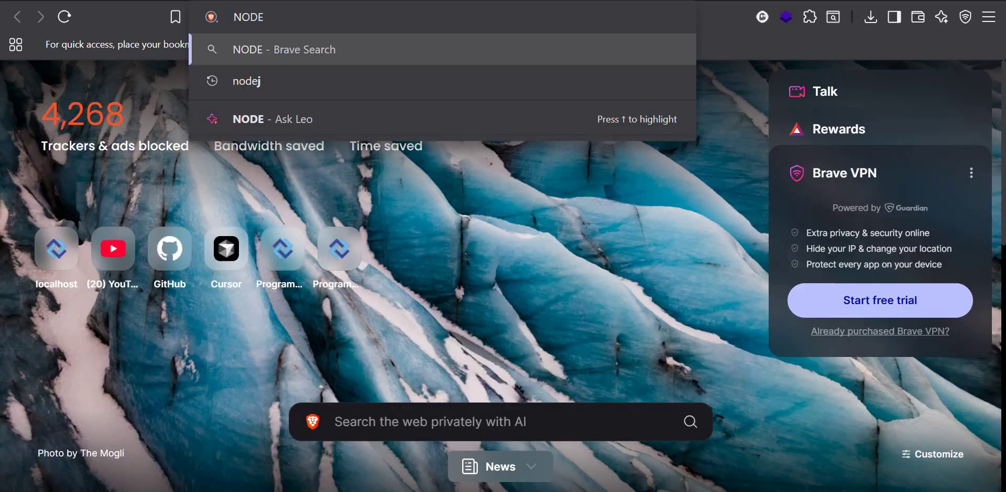
text(JS)
key(Return)
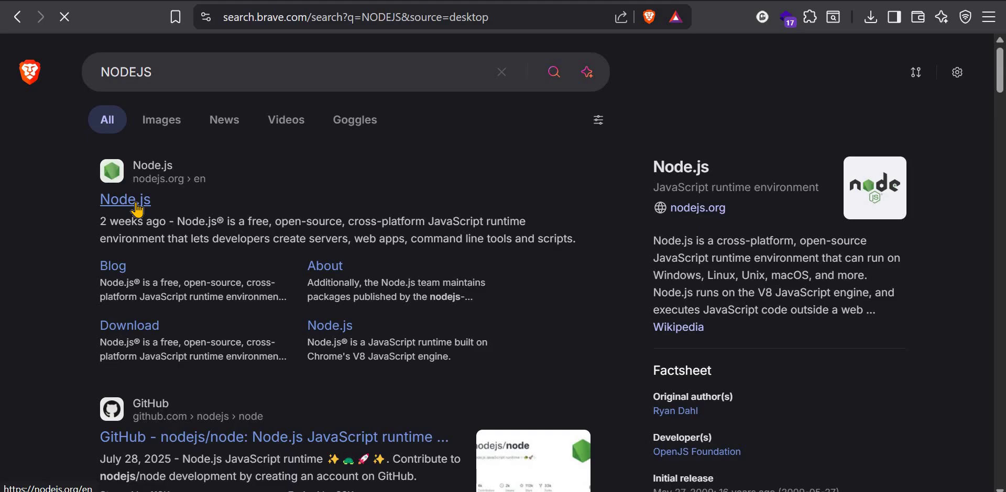
click(135, 204)
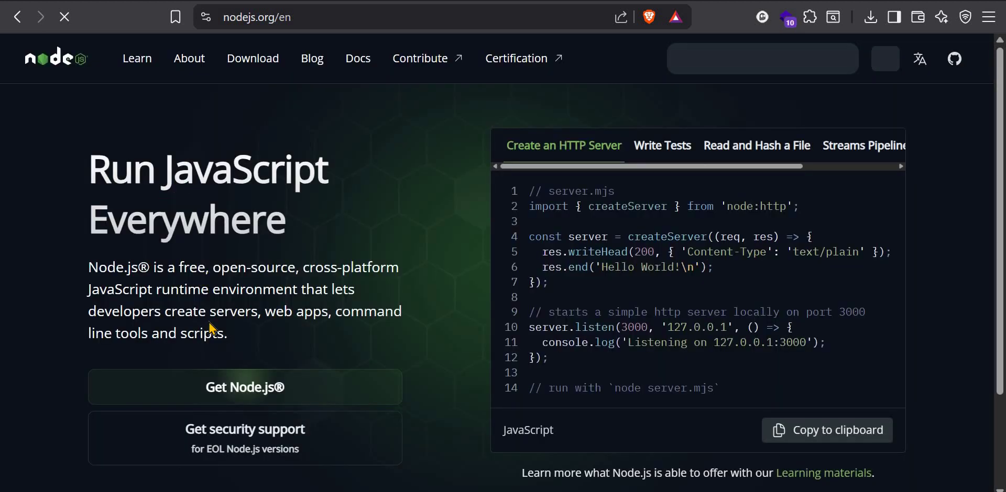
Open the Node.js download page and examine its prebuilt installers and the available operating system choices.
scroll(210, 330, down, 2)
scroll(432, 321, down, 3)
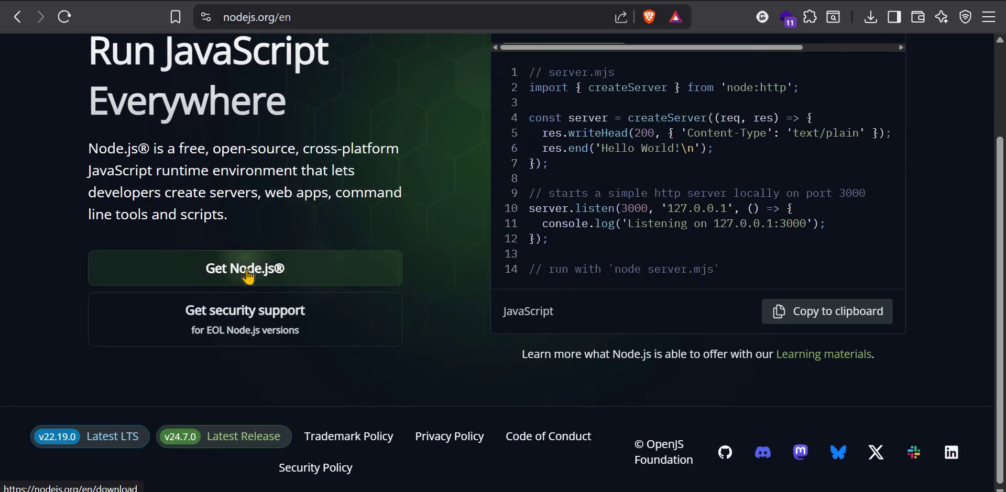
click(248, 276)
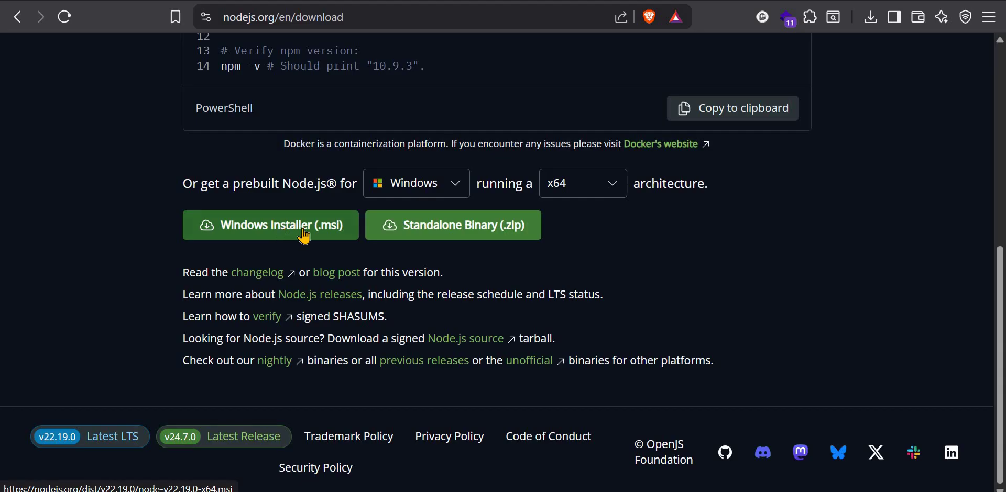
scroll(304, 236, up, 7)
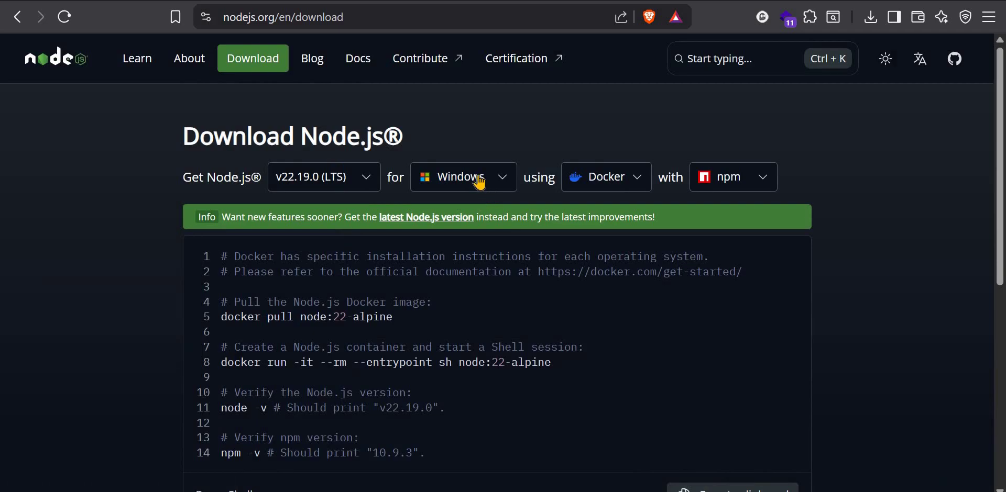
click(480, 180)
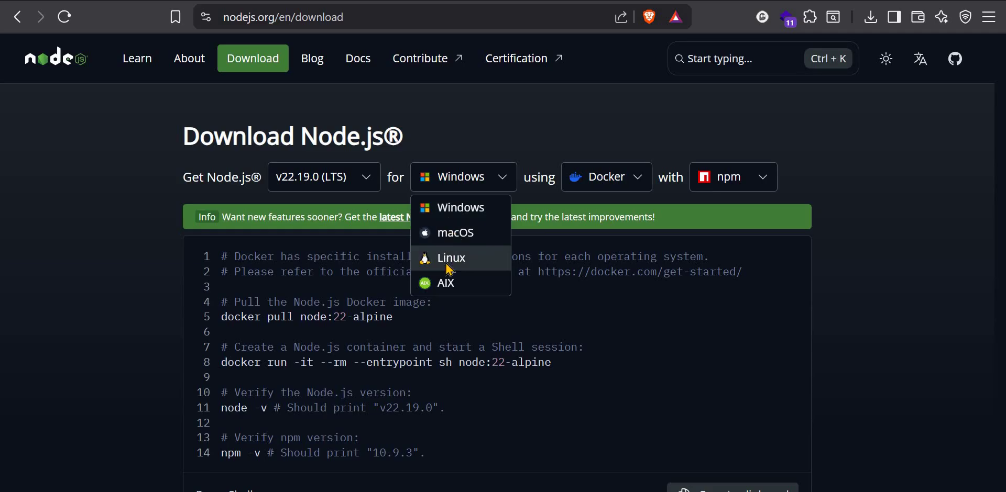
Switch back to Dyad and check the details of the Install Node.js setup step, collapsing them again.
key(alt+Tab)
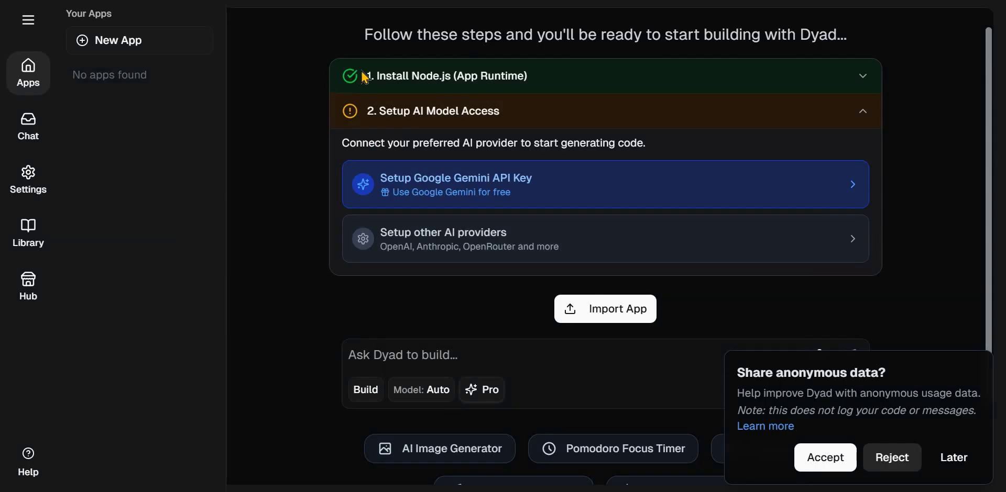
click(449, 78)
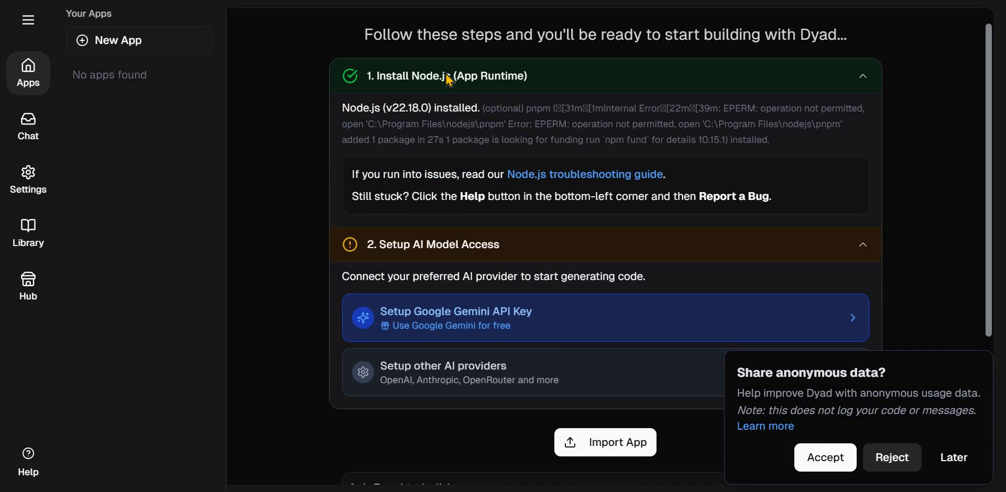
click(449, 77)
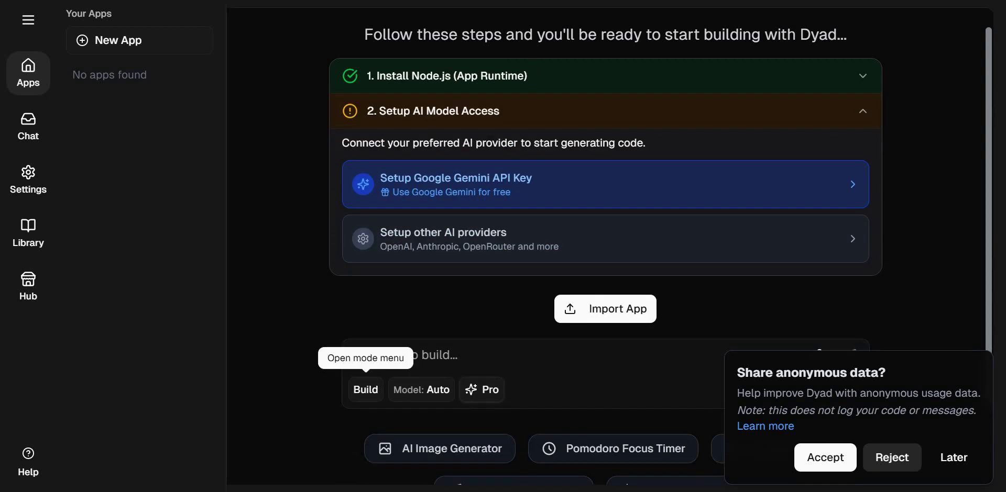
Check the installed Node.js version by running node --version in PowerShell, copy the version output, and close the terminal.
text(n)
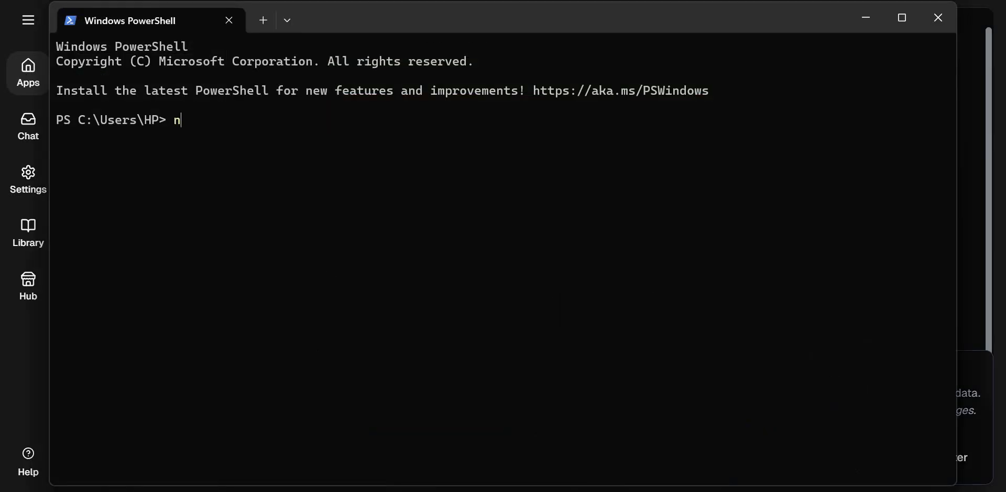
text(ode --version)
key(Return)
drag(122, 135, 60, 137)
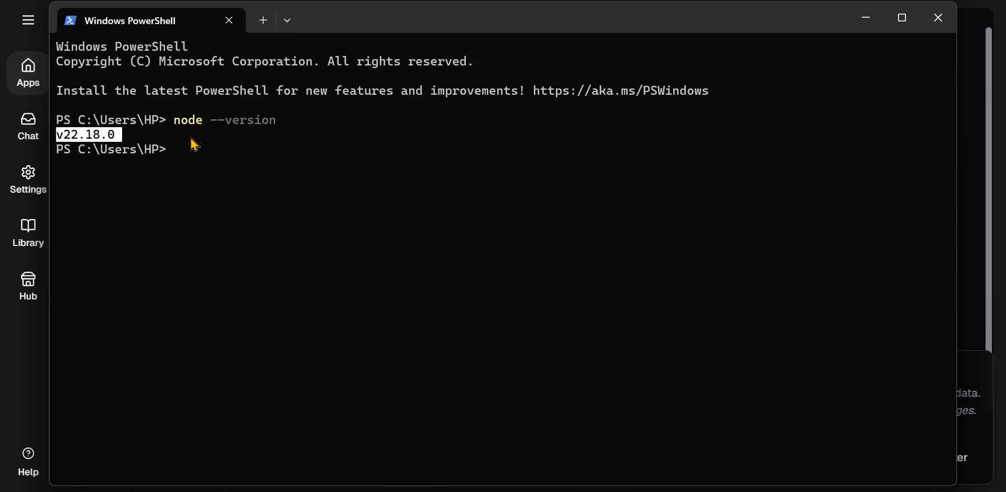
key(ctrl+c)
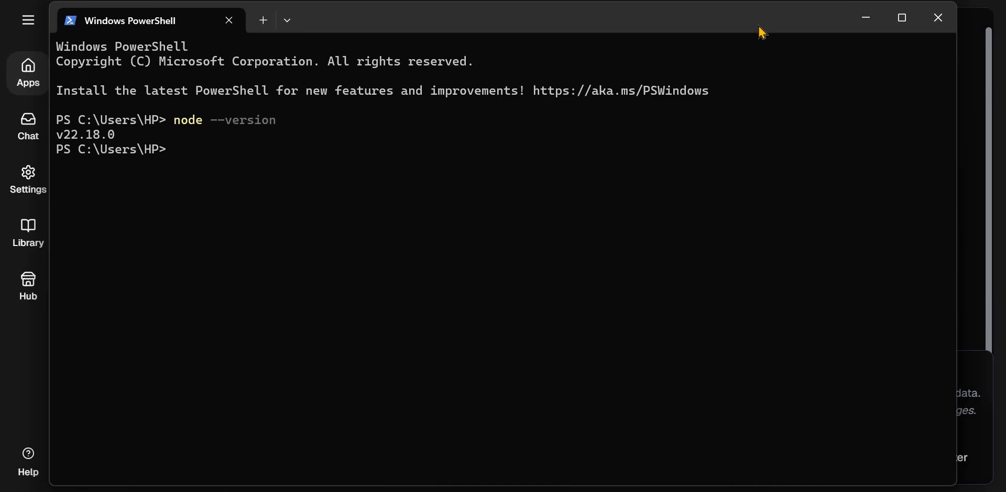
click(938, 17)
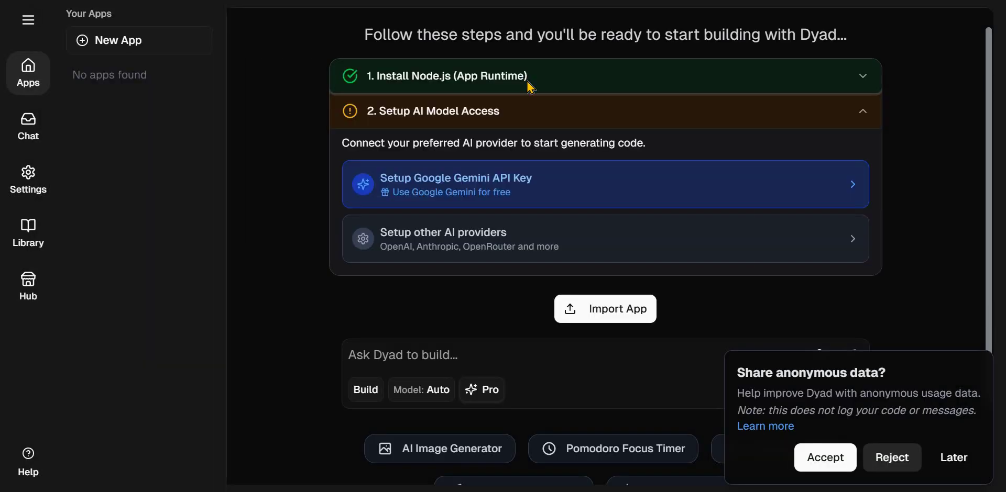
Review the Install Node.js details again and collapse them, leaving the Setup AI Model Access step expanded.
click(501, 89)
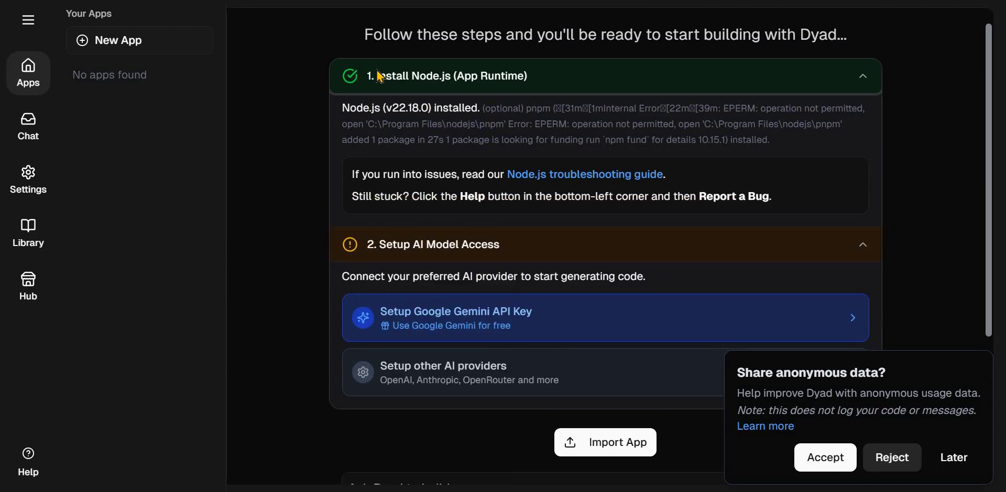
click(566, 89)
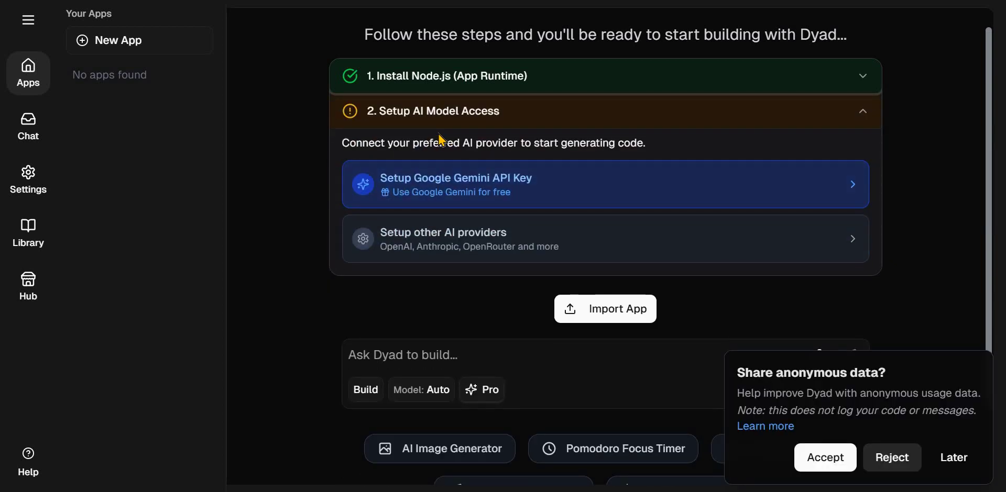
click(487, 122)
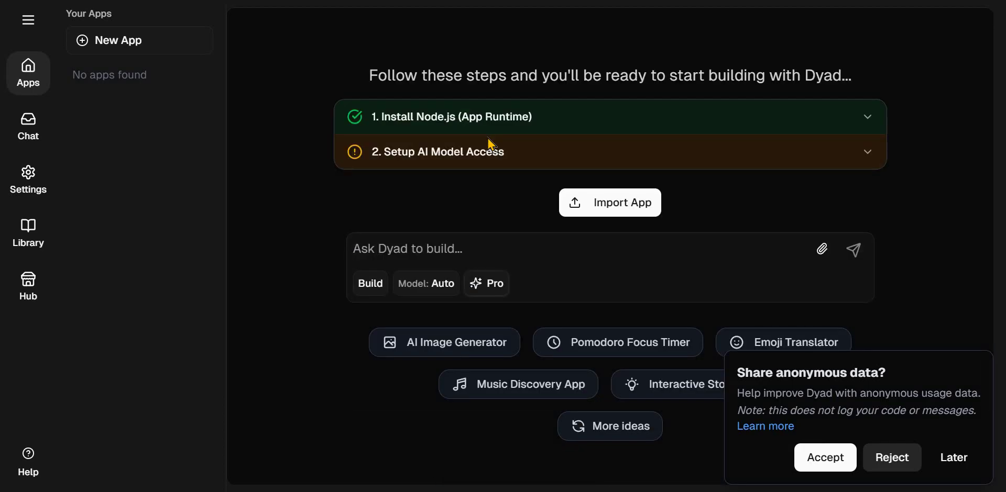
click(486, 139)
Open the setup for other AI providers, review the settings and choose OpenRouter for configuration.
scroll(456, 194, down, 1)
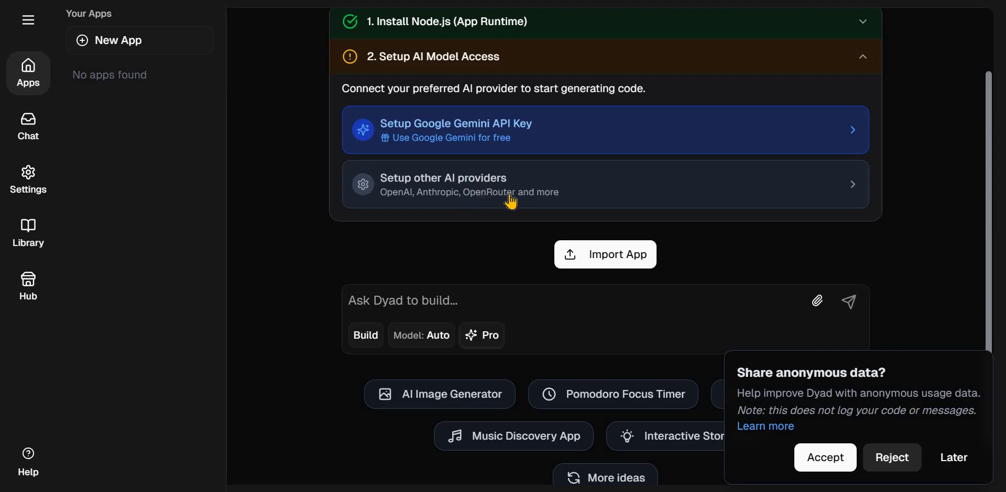
click(410, 197)
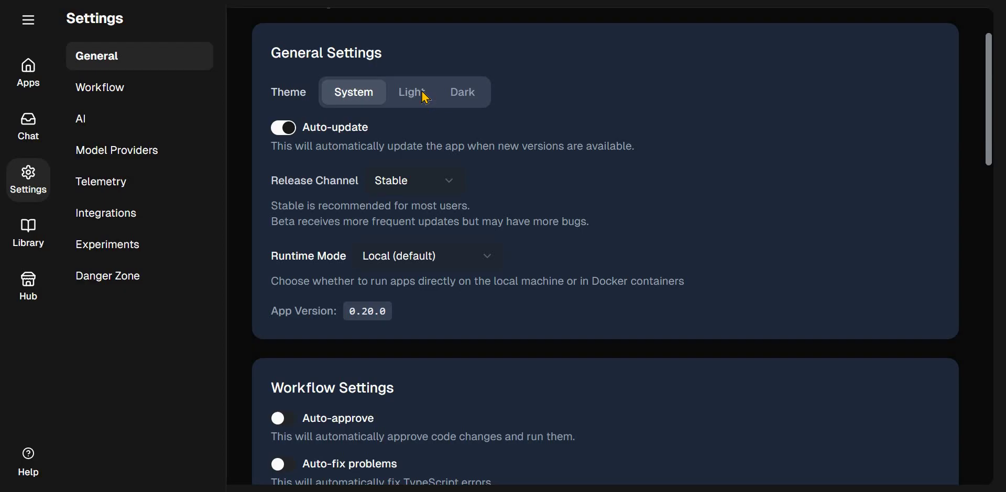
scroll(548, 199, down, 9)
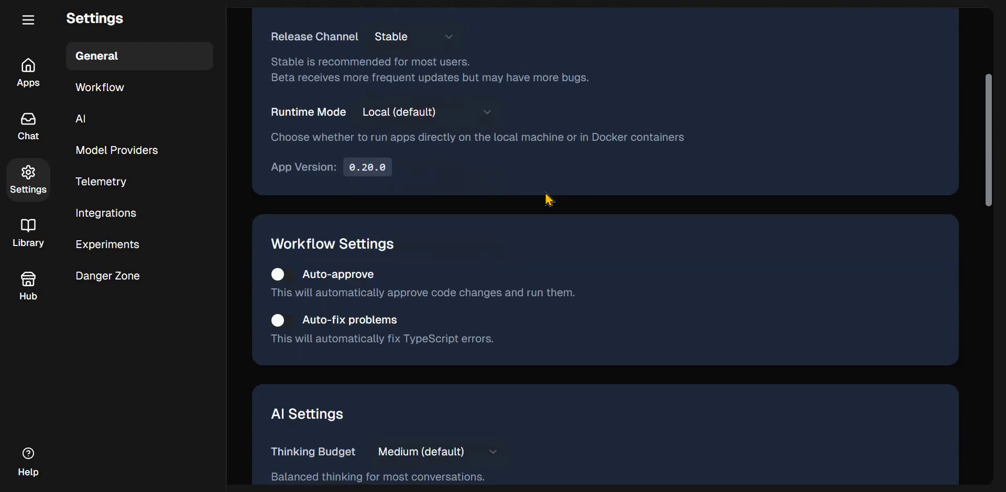
scroll(549, 199, down, 5)
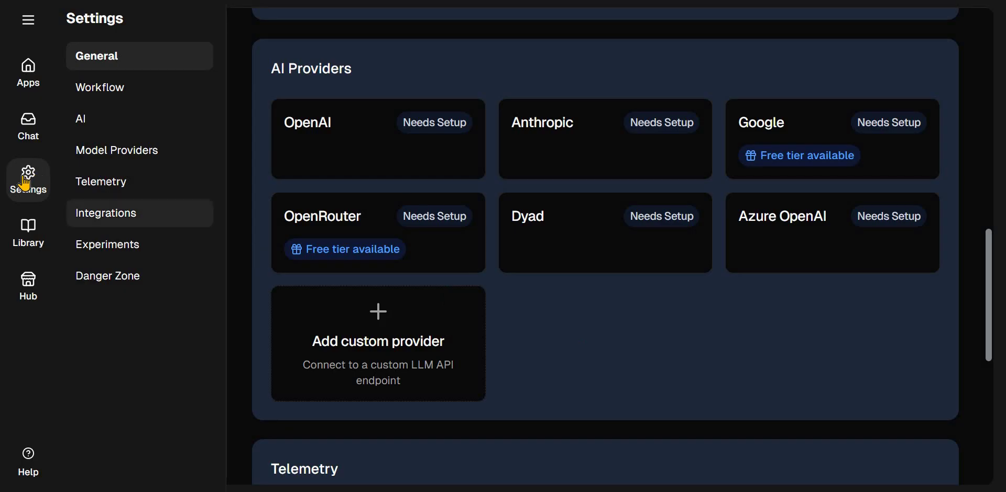
scroll(453, 256, down, 2)
scroll(433, 162, up, 2)
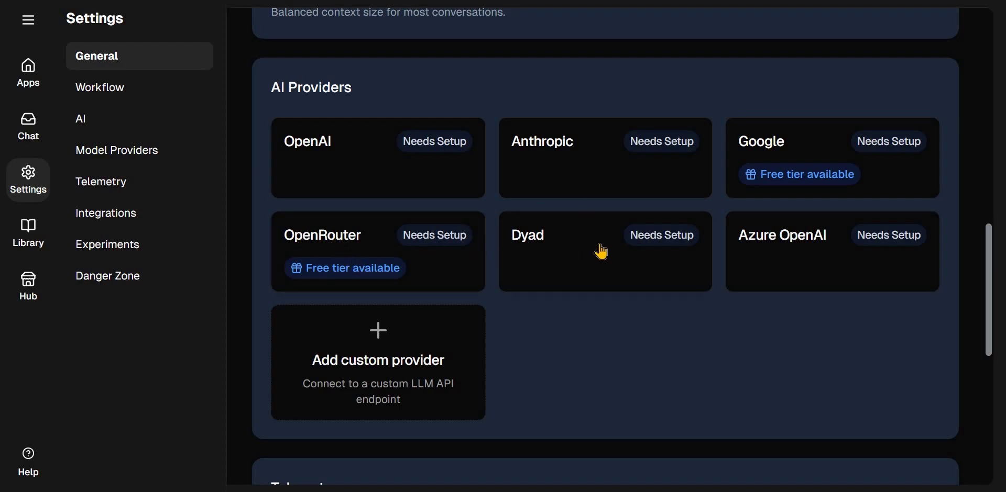
click(361, 239)
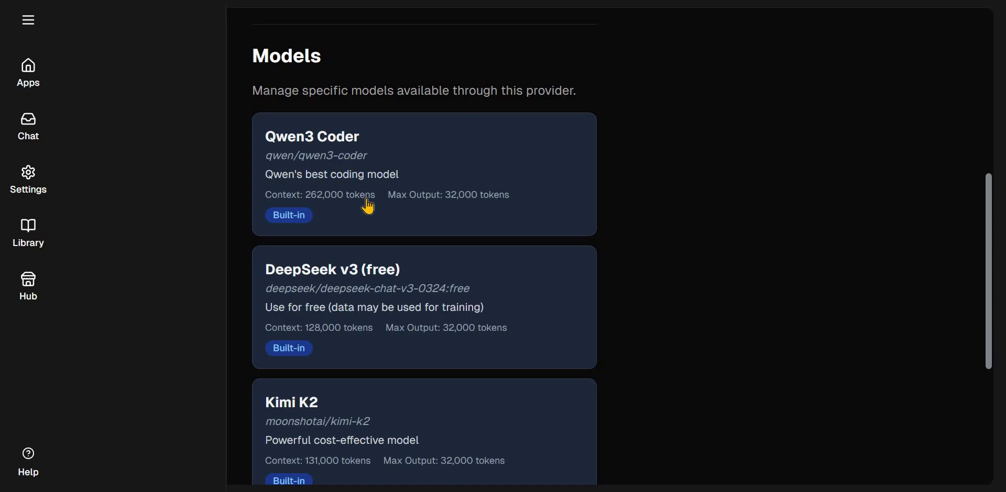
Examine OpenRouter's built-in models and the fields for adding a custom model, cancelling the form without adding one.
scroll(272, 191, down, 2)
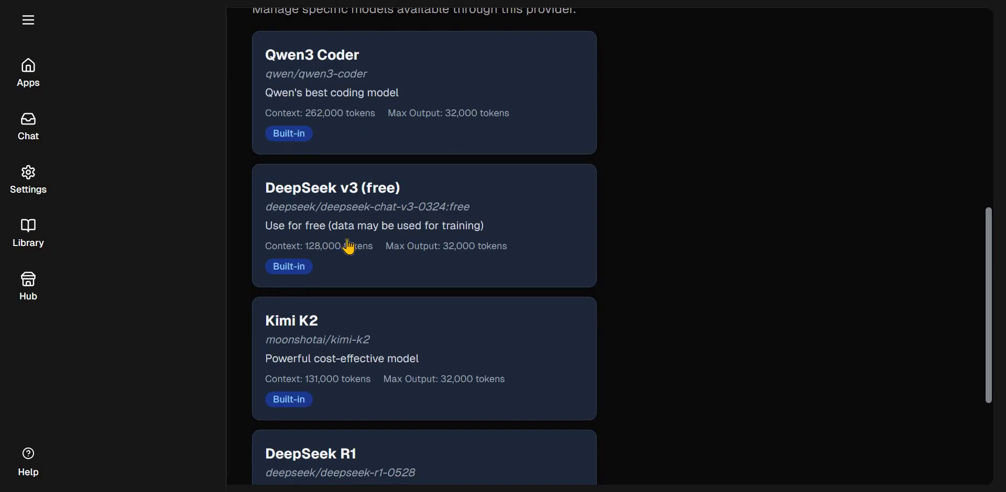
scroll(293, 314, down, 3)
scroll(254, 370, down, 1)
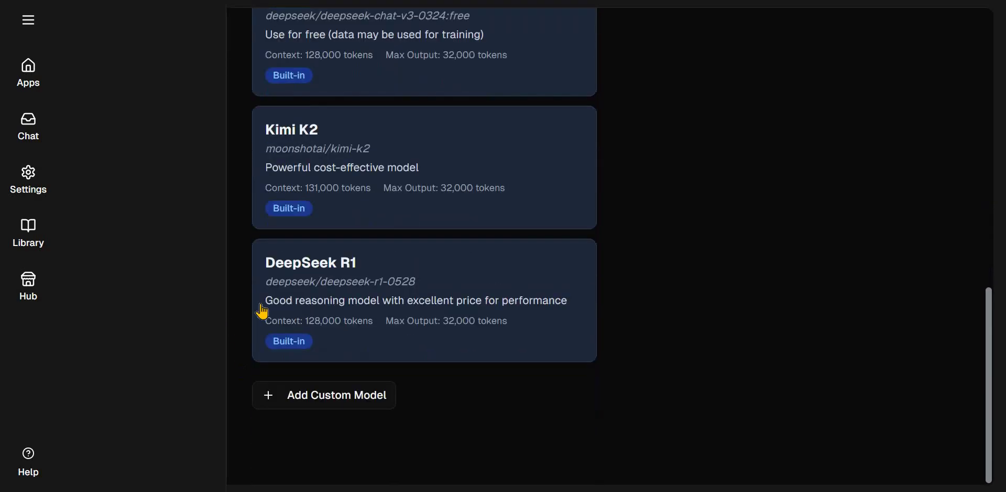
click(313, 404)
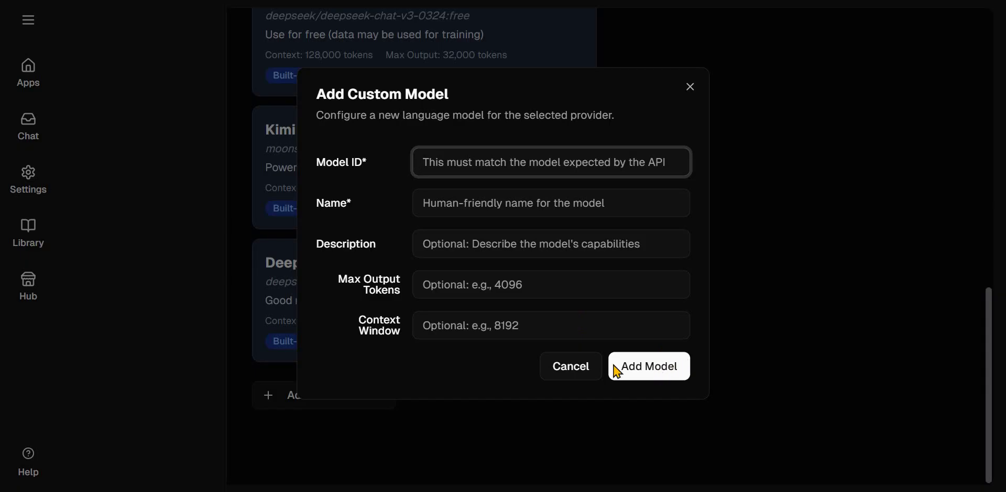
click(566, 369)
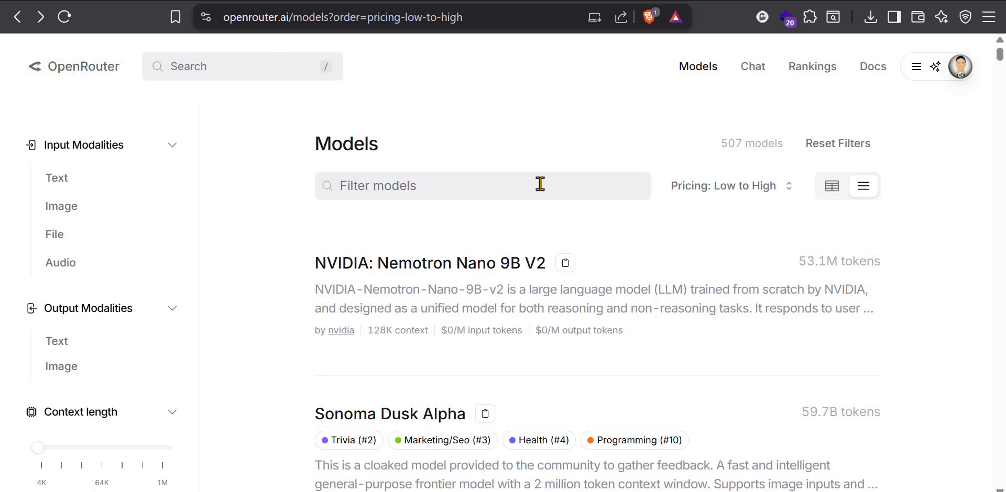
Switch to the OpenRouter website, filter its models by qwen coder, and open the account's API keys page.
click(698, 76)
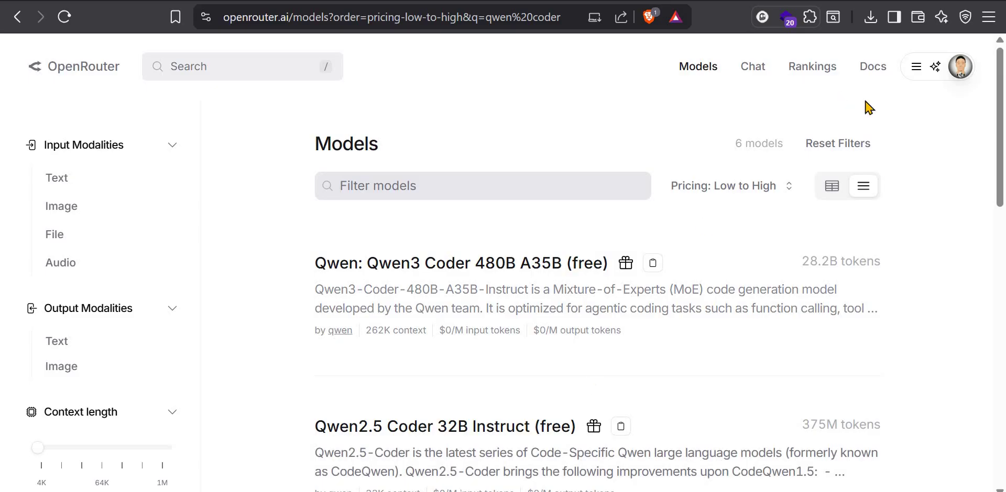
click(964, 64)
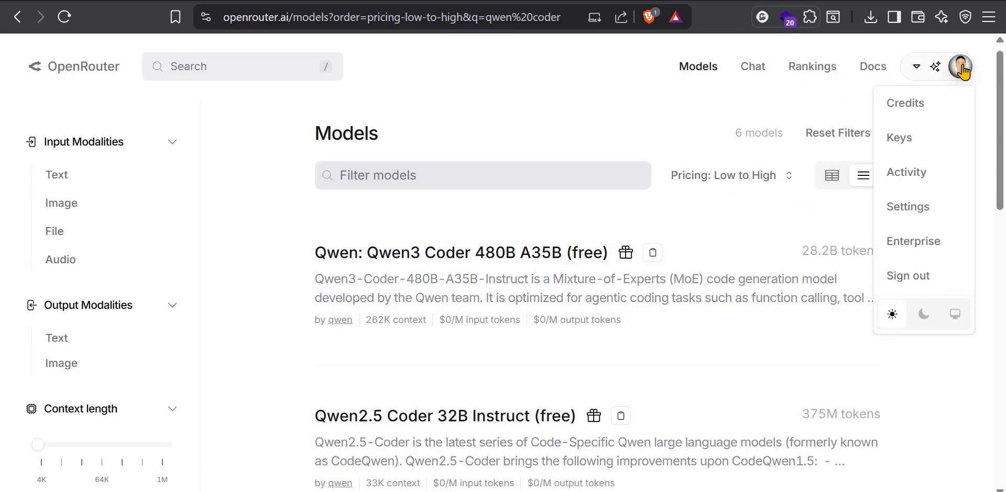
click(903, 149)
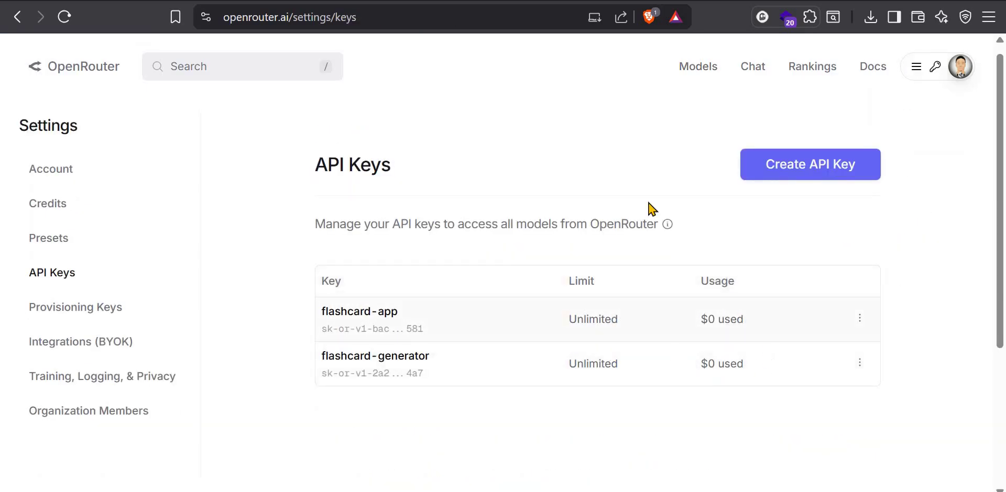
Create an OpenRouter API key named dyad-api-key without a credit limit, copy the key, and close its dialog.
click(777, 168)
text(dyad-api)
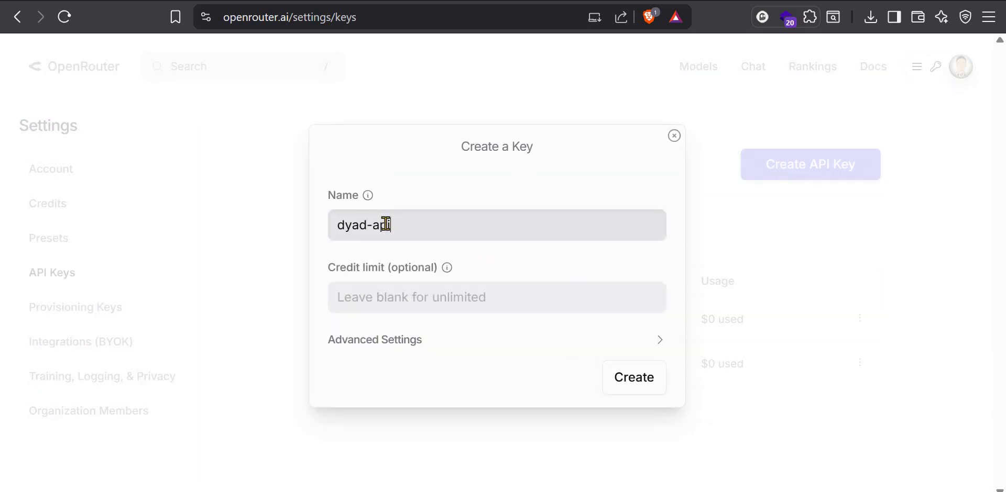
text(-key)
click(623, 383)
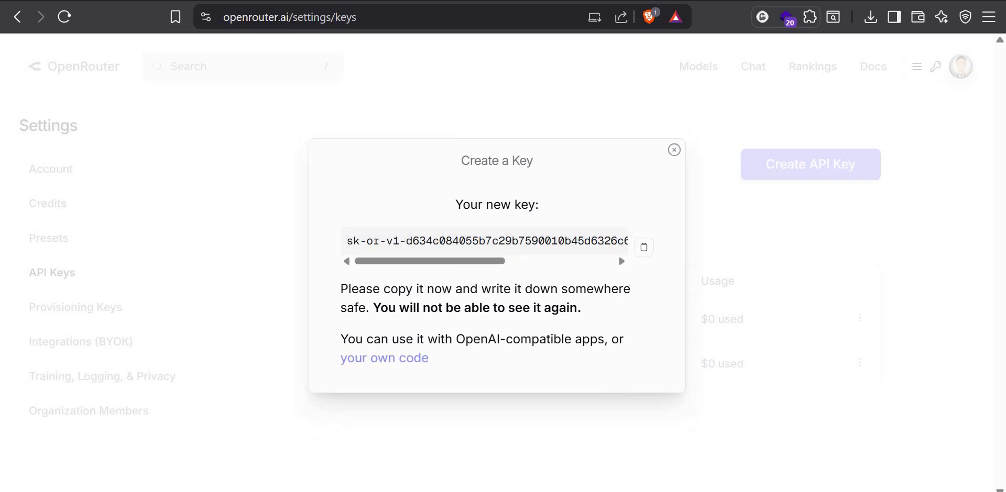
click(647, 249)
click(514, 412)
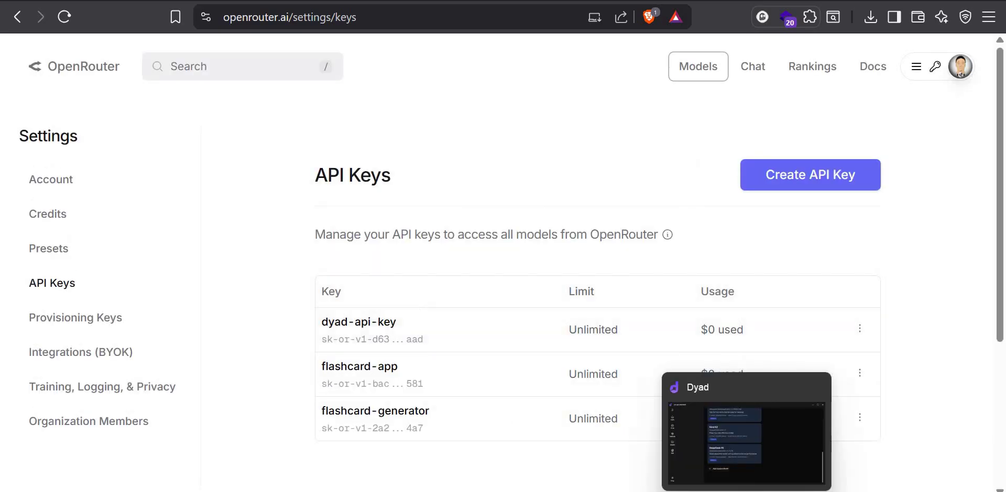
Switch to Dyad, paste the copied API key into the OpenRouter API key setting, and save it.
click(746, 442)
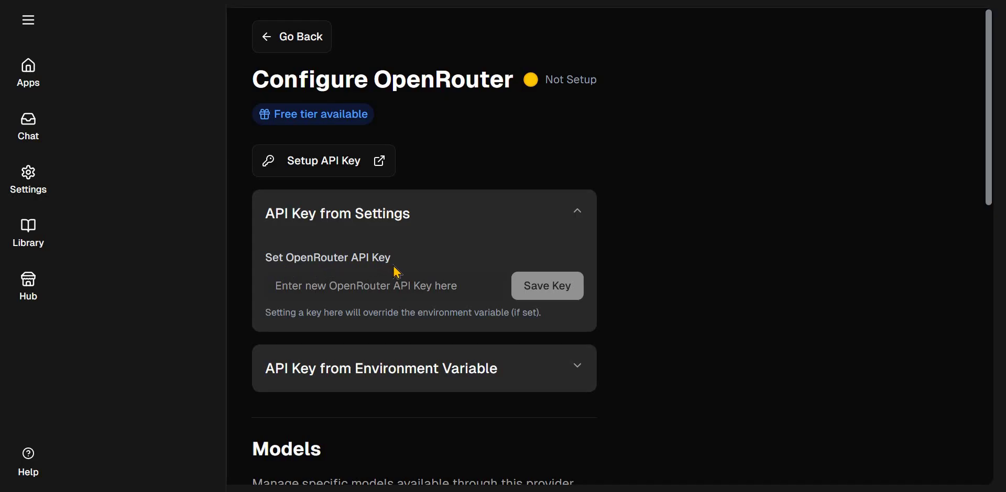
click(328, 286)
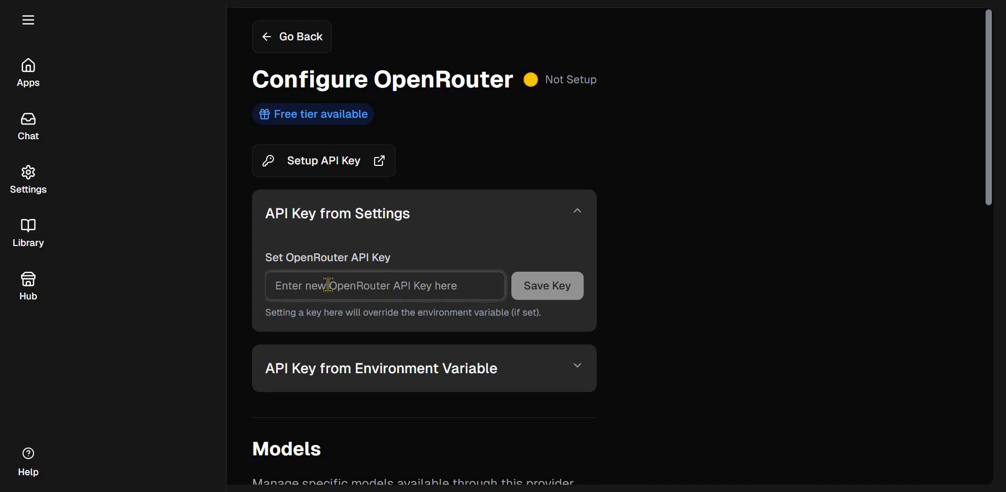
key(ctrl+v)
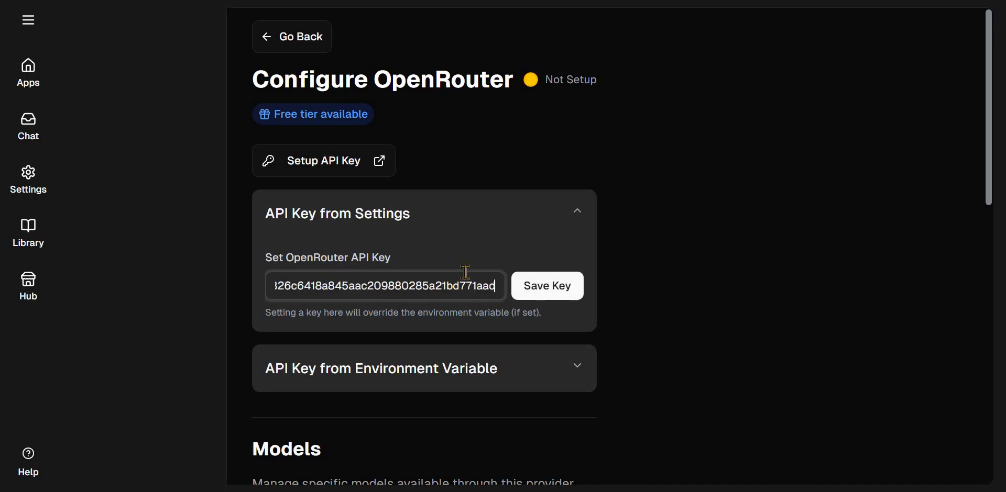
click(545, 286)
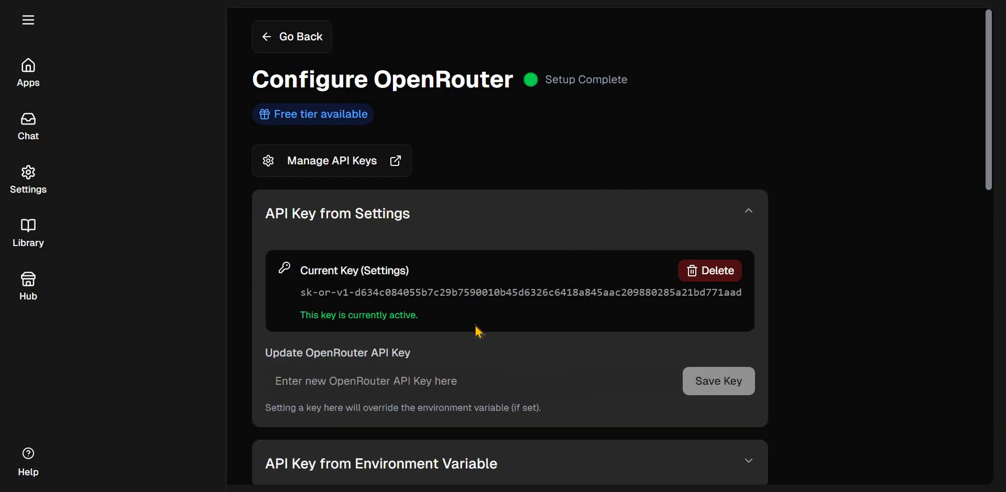
Review OpenRouter's model list, return to the apps home page, and select OpenRouter's Qwen3 Coder as the build model.
scroll(477, 332, down, 10)
scroll(368, 269, up, 4)
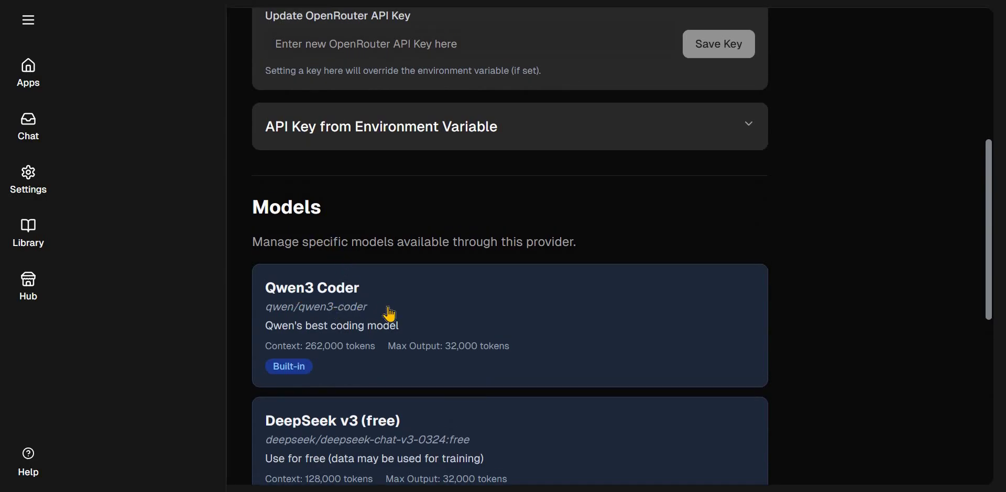
scroll(389, 316, down, 3)
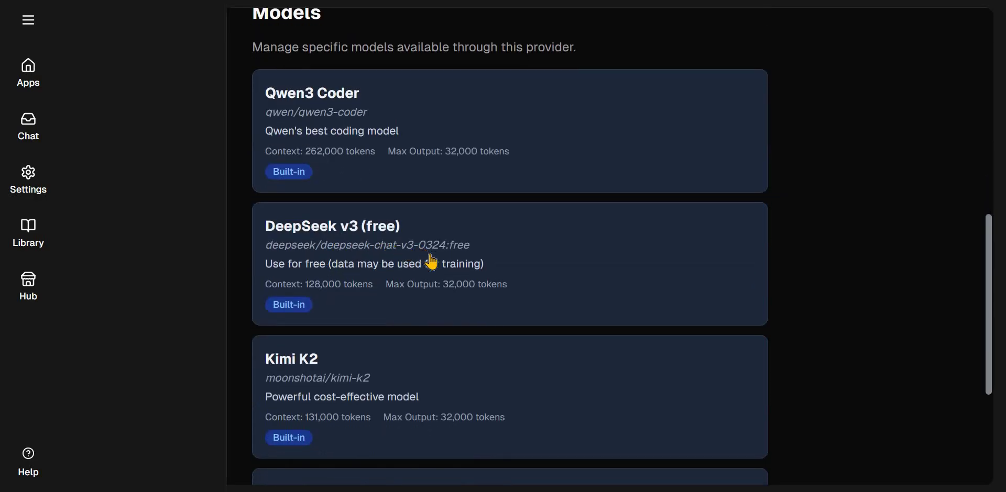
scroll(341, 372, down, 4)
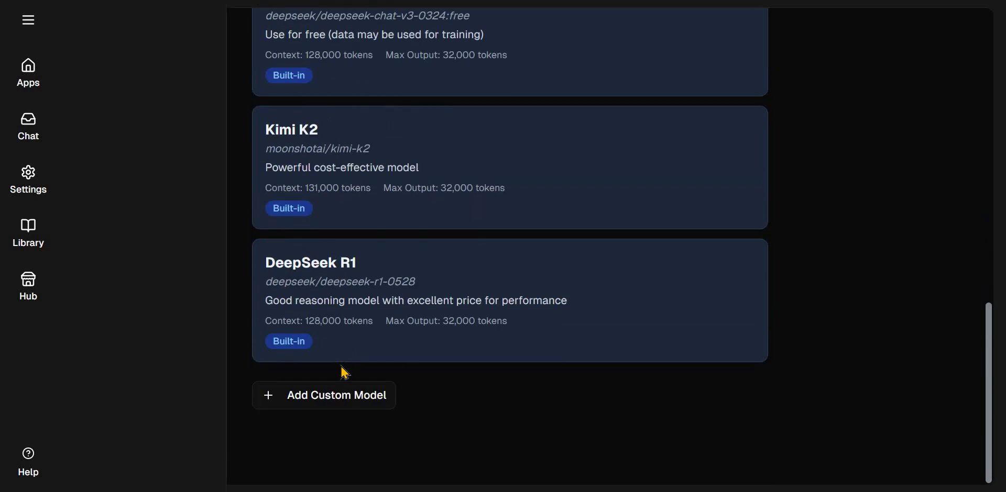
scroll(343, 372, up, 15)
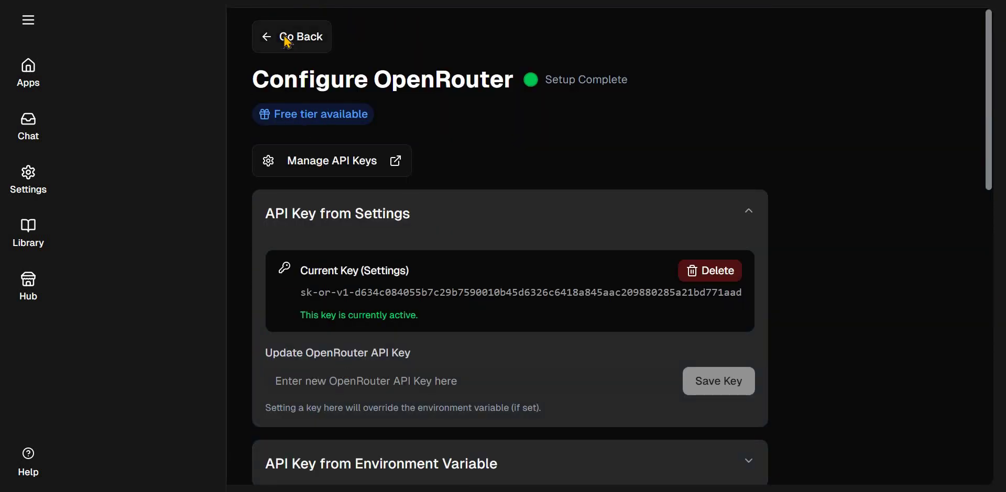
click(32, 76)
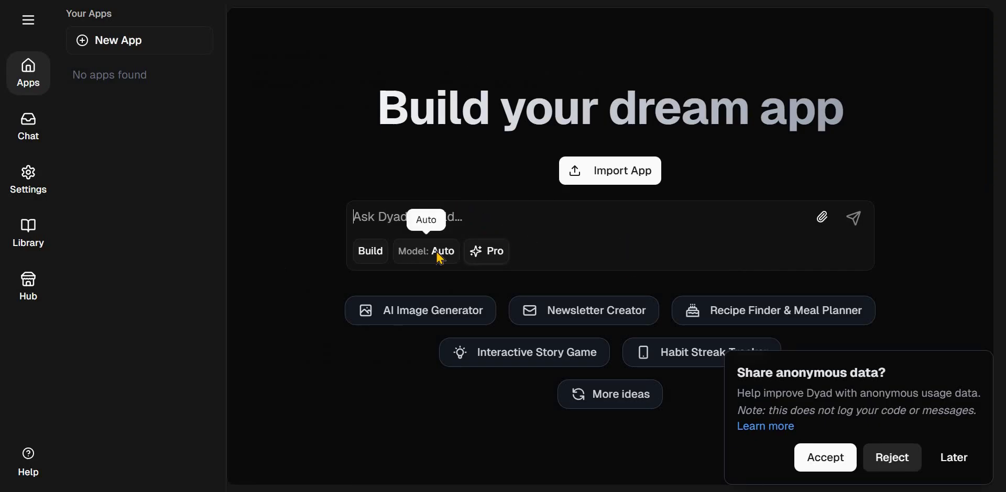
click(440, 252)
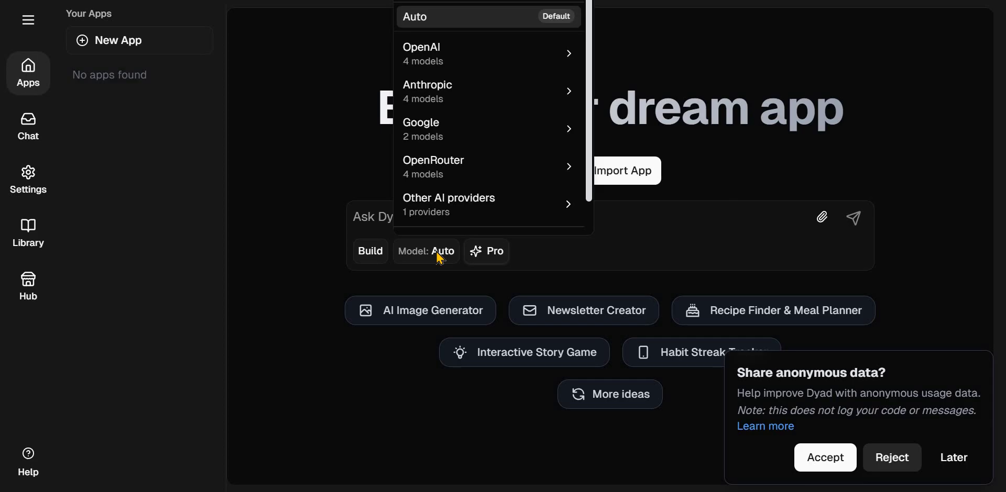
mouse_move(482, 162)
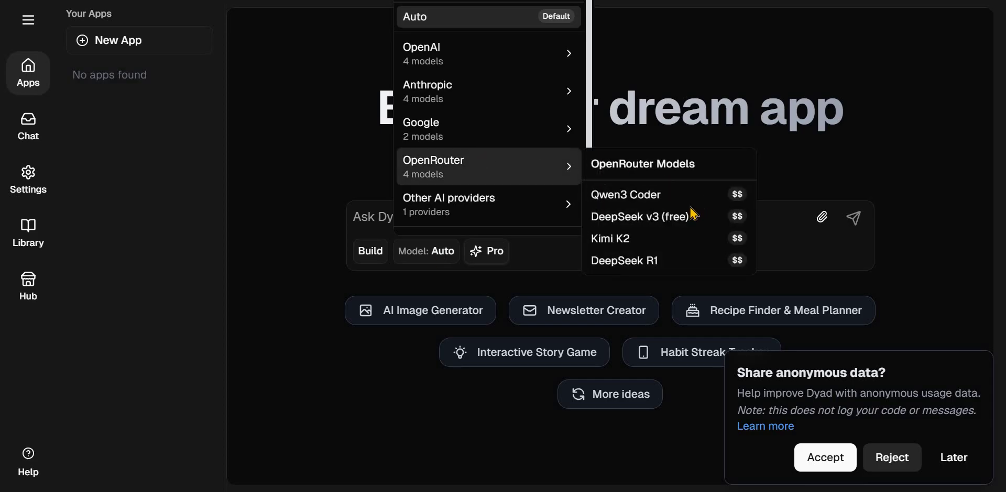
click(632, 201)
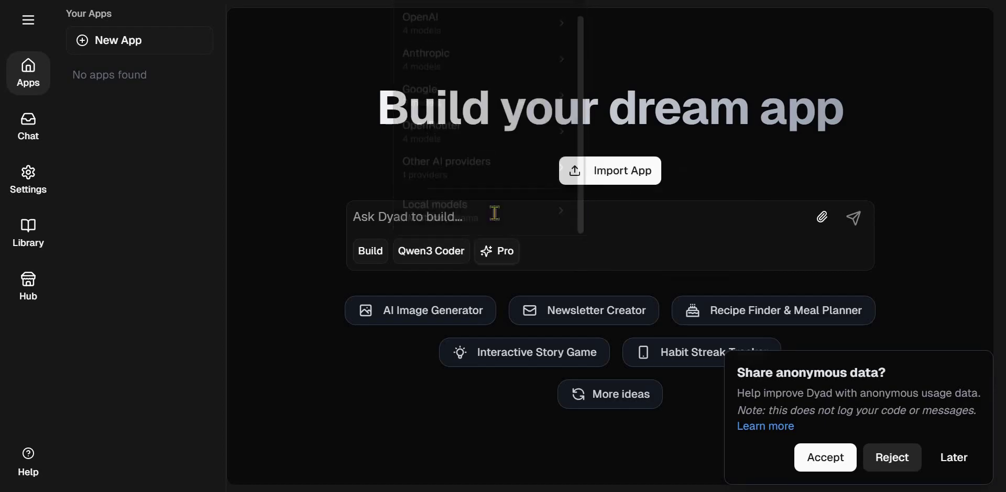
Open the app import dialog to view its folder option, and close it without importing anything.
click(629, 171)
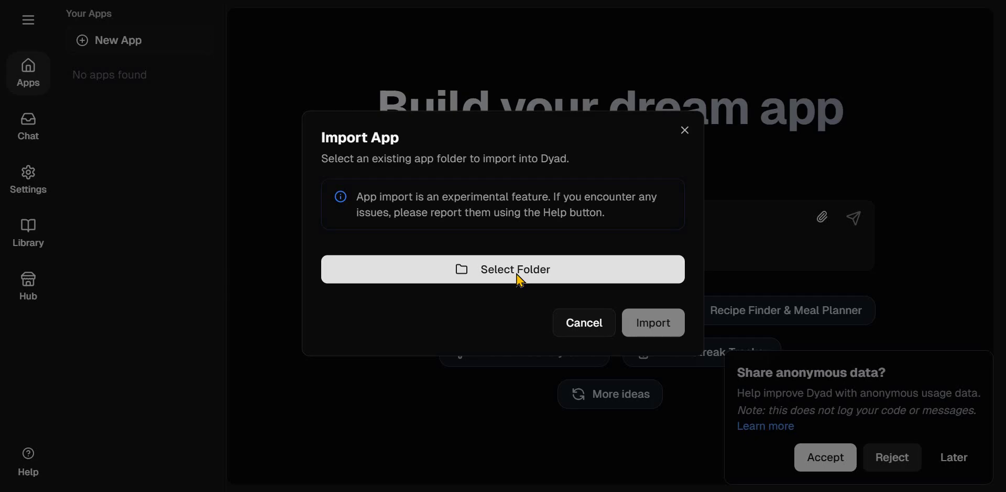
click(684, 130)
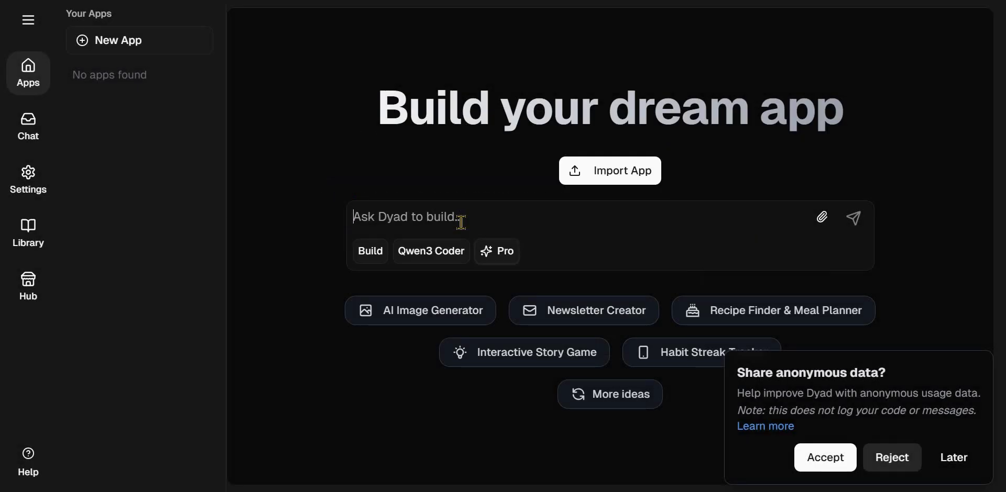
Enter the prompt "Build a music website that allows users to add fav songs to their playlist and can share the playlist with a friend on social media.".
text(Bui)
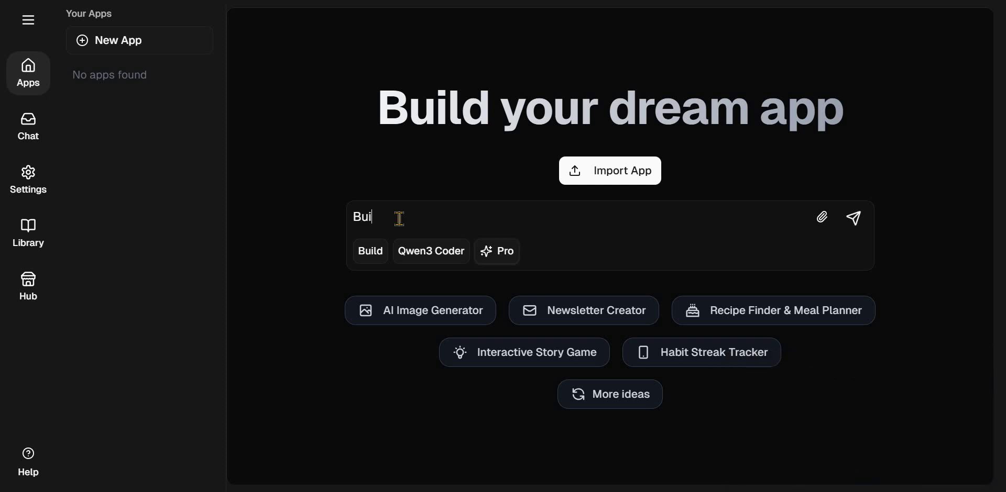
text(ld a music website that allos)
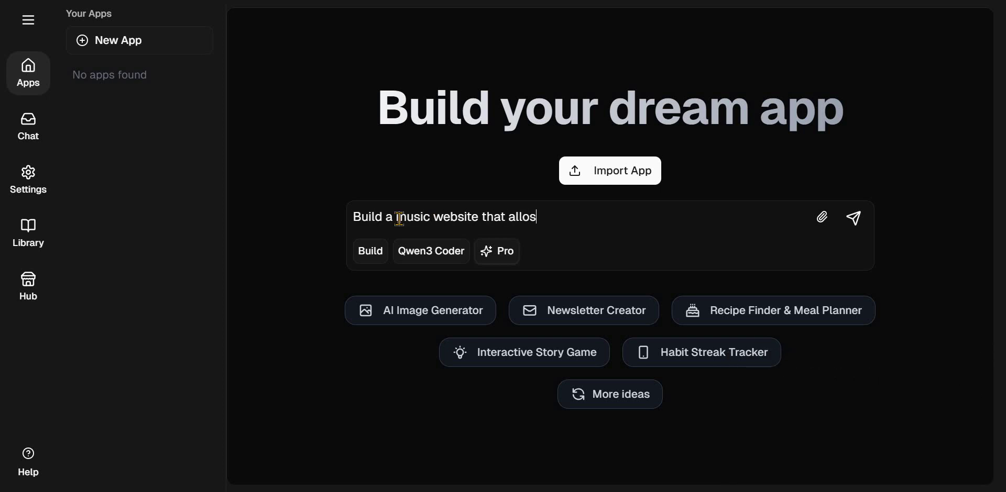
key(BackSpace)
key(BackSpace)
text(ws users to add fav songs to their)
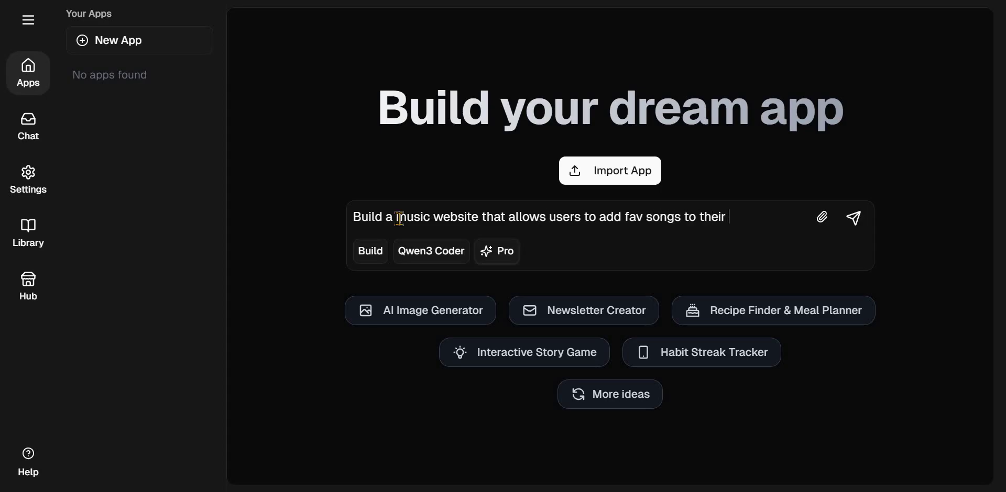
text(playlist and can share the plays)
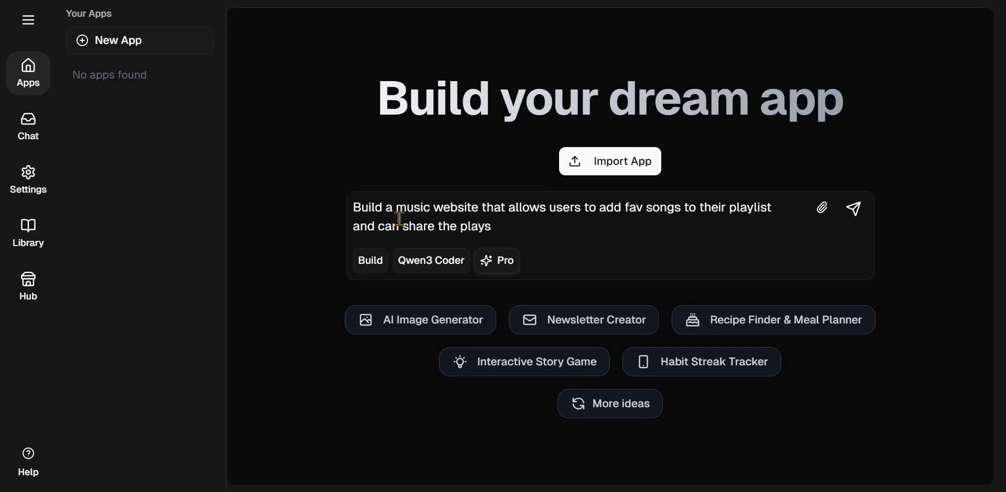
text(aylist witha friend on)
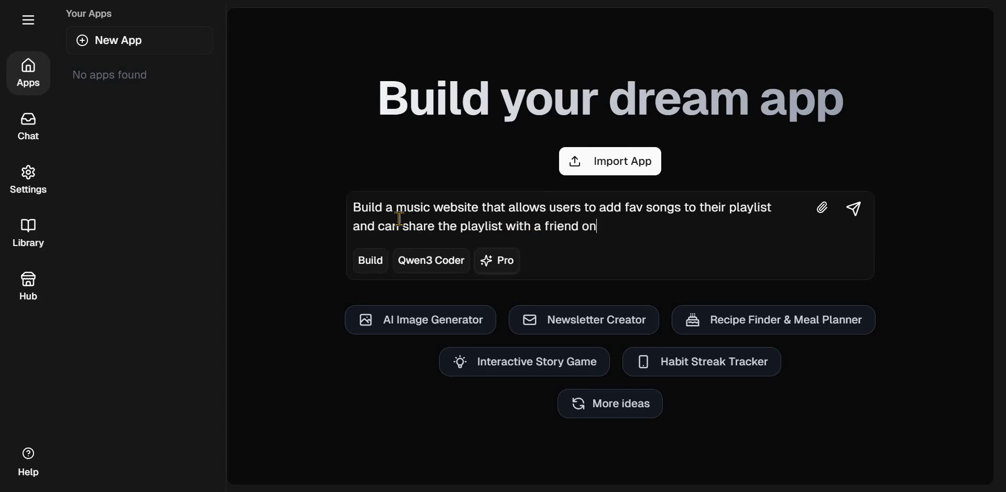
text( sho)
key(BackSpace)
key(BackSpace)
text(ocial media. Use)
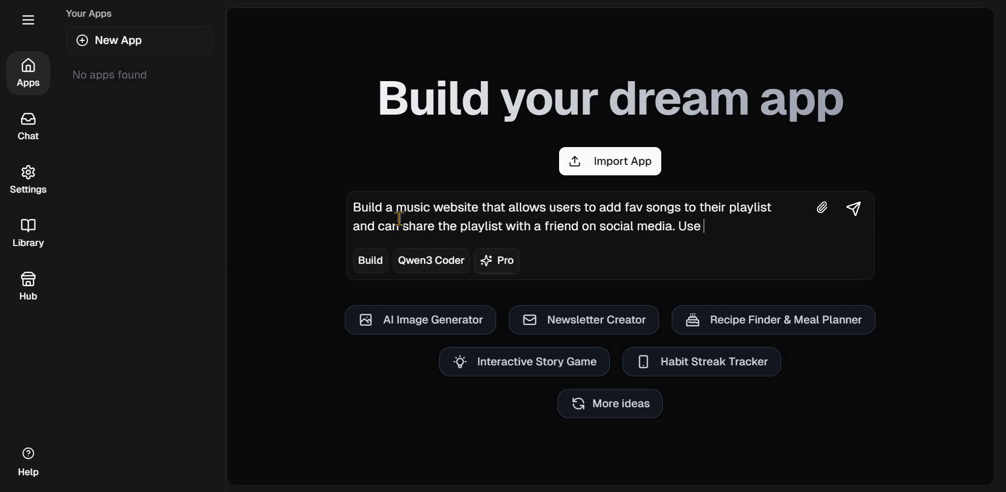
Complete the prompt with "Use a very unique design that is artistic and kinda fit music lovers." and submit it.
text( a very inique design that )
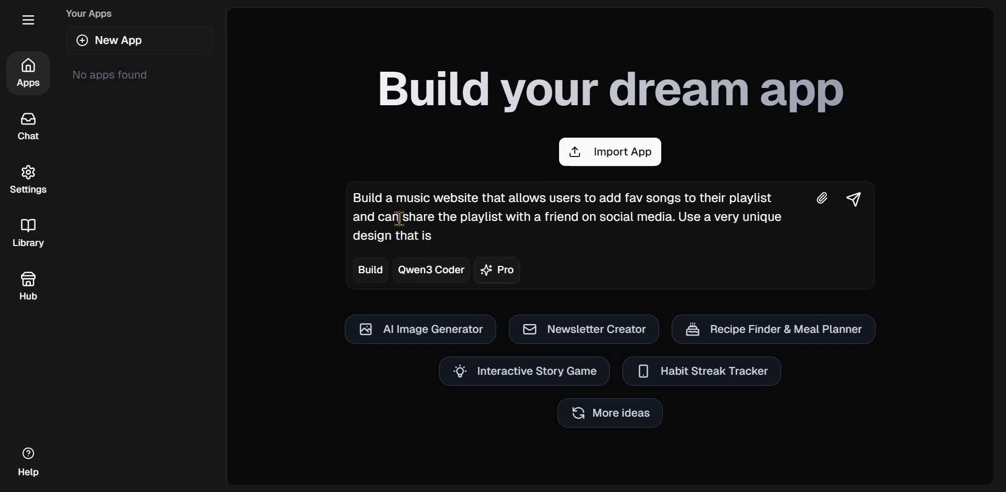
text(is artistic and kinda fit music lovers.)
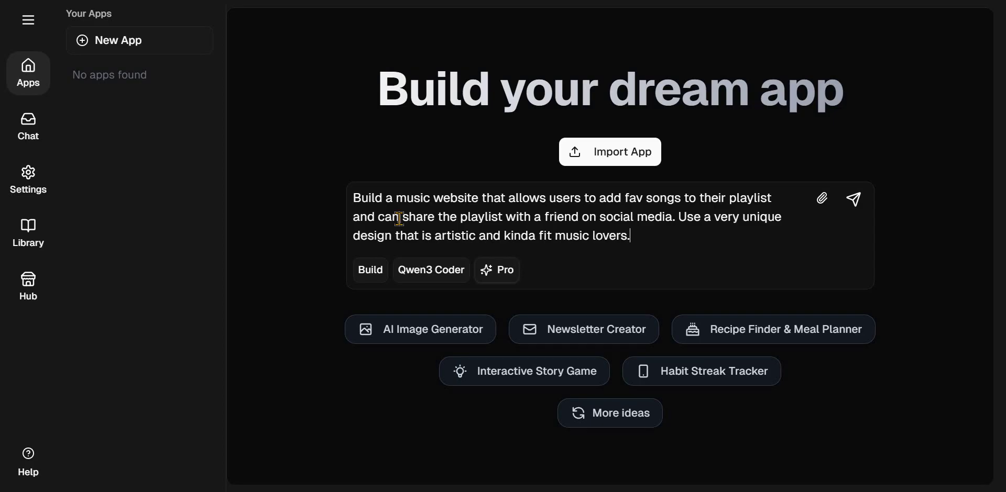
click(854, 206)
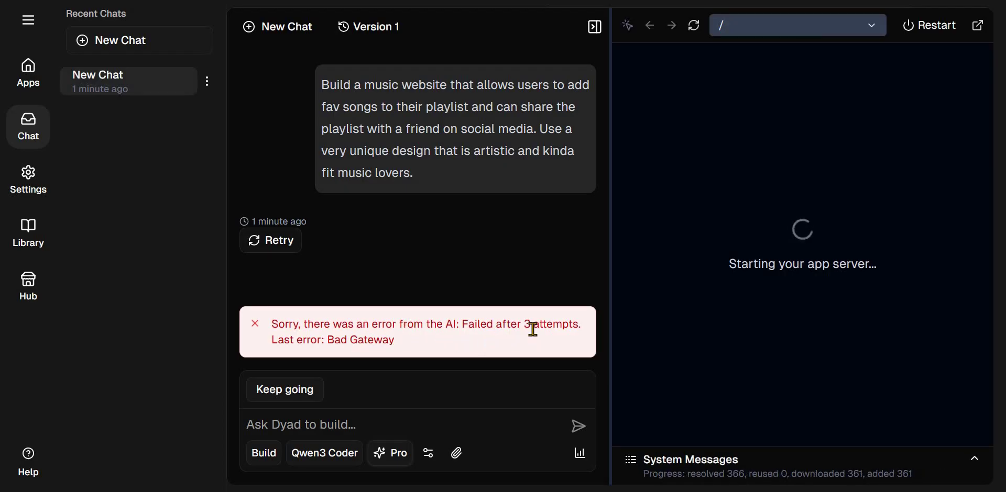
Retry the music website generation, approve the proposed changes after reviewing the response, and widen the chat pane.
click(271, 240)
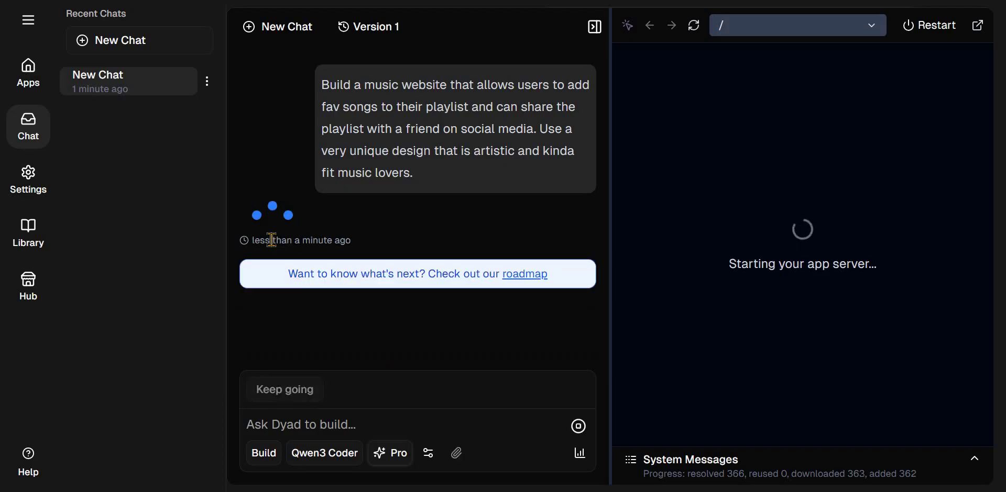
scroll(404, 180, up, 4)
scroll(404, 181, up, 5)
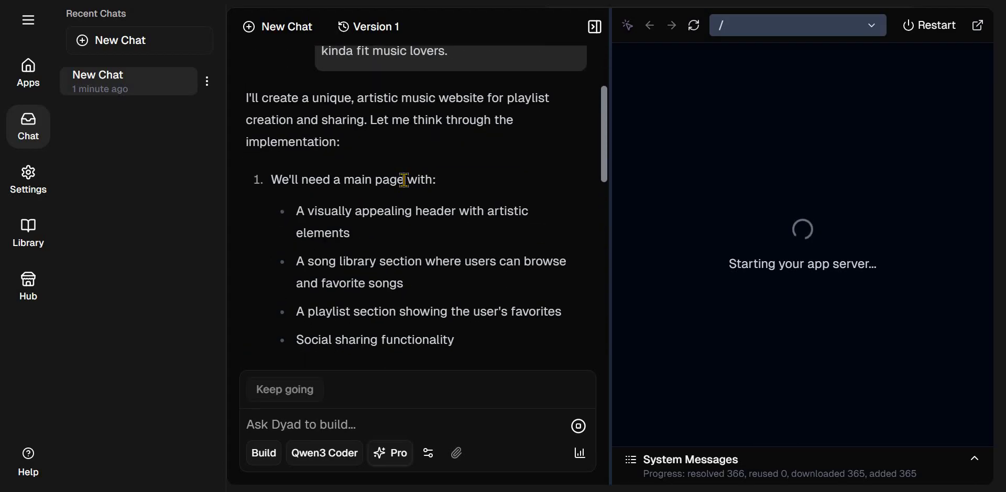
scroll(404, 180, down, 8)
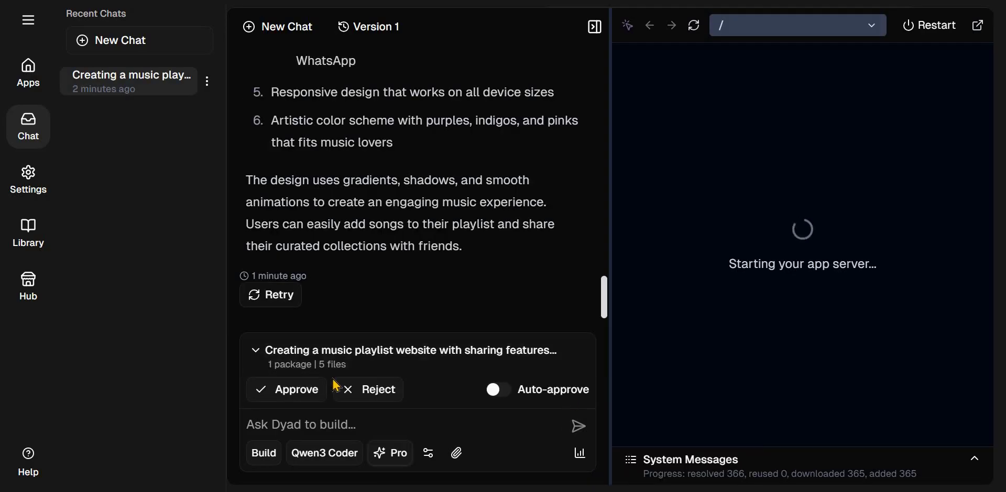
click(300, 398)
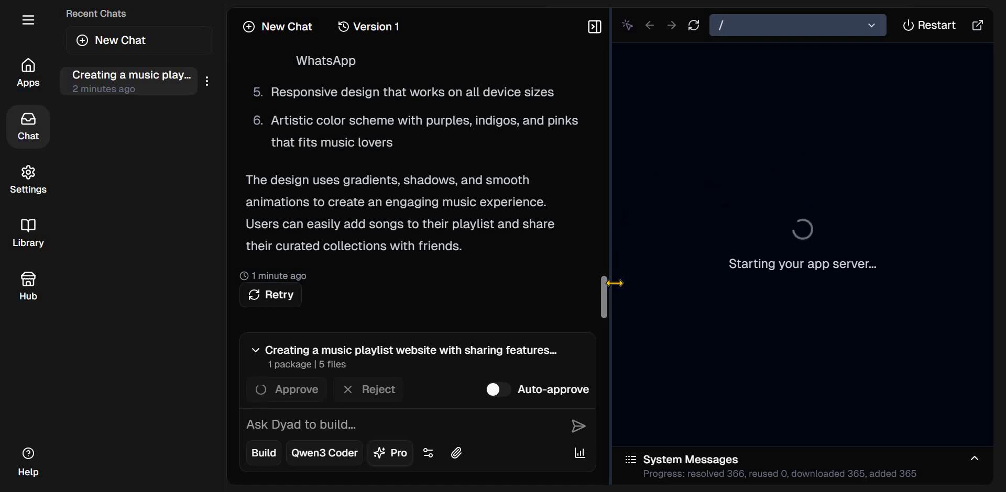
drag(614, 283, 63, 332)
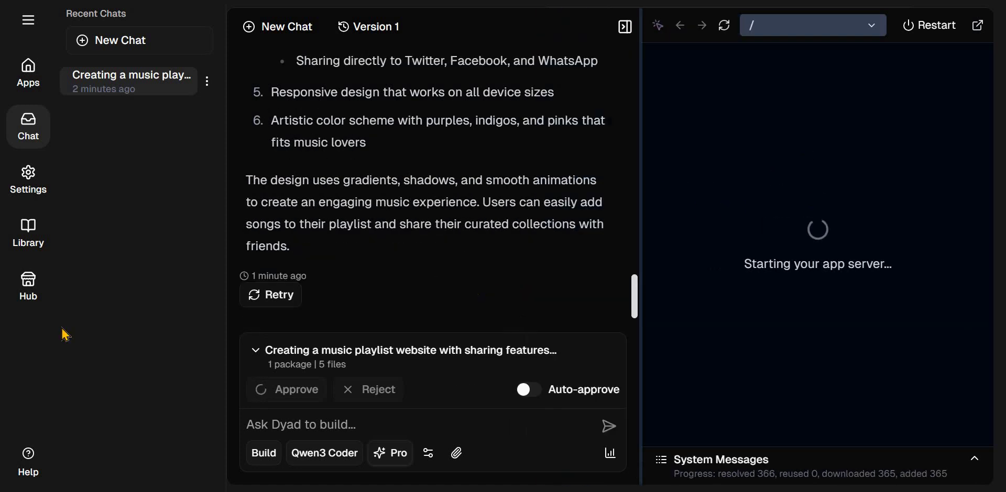
Examine the official templates, community templates and backend services offered in the Hub.
click(29, 287)
scroll(331, 316, down, 3)
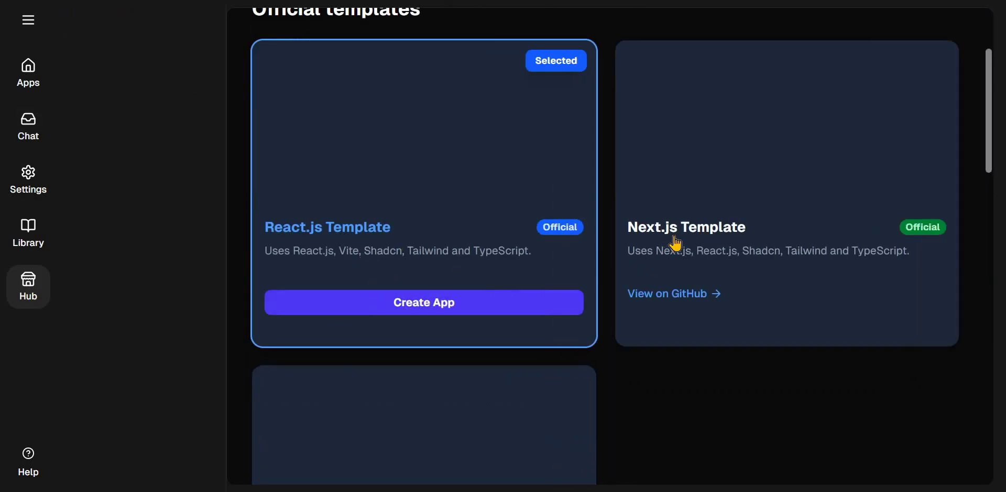
scroll(382, 317, down, 5)
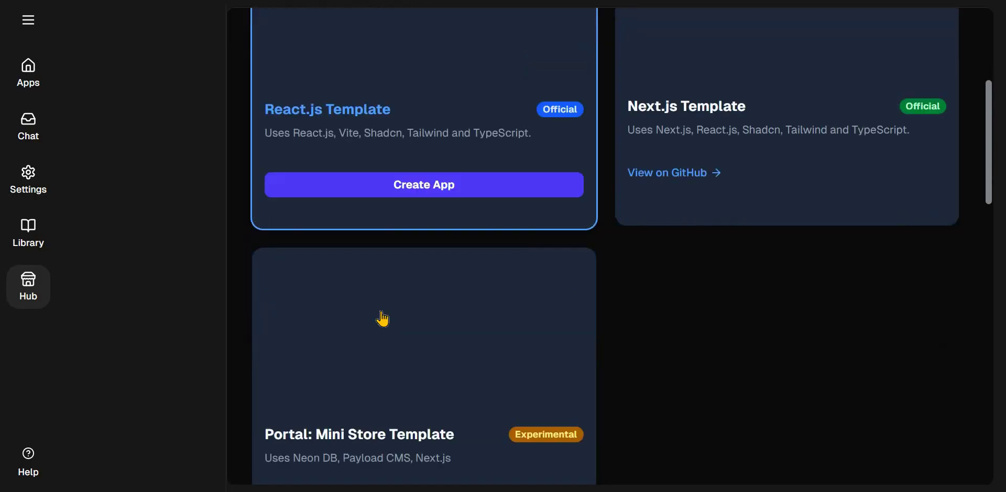
scroll(381, 317, down, 5)
scroll(382, 317, down, 8)
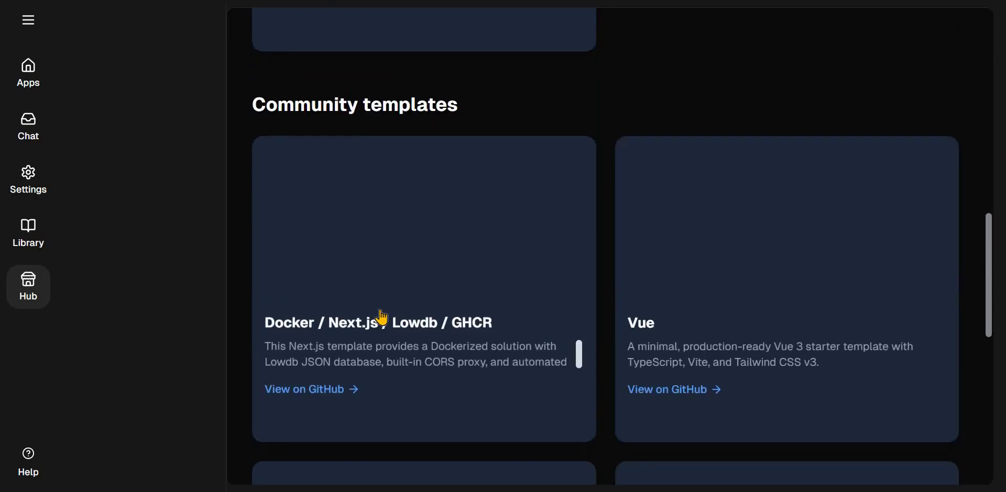
scroll(382, 317, up, 6)
scroll(382, 317, up, 3)
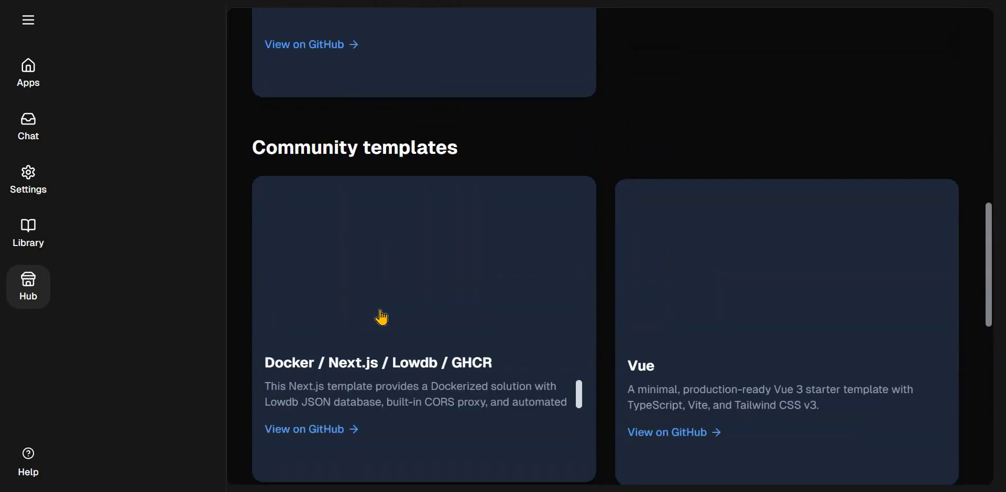
scroll(524, 348, down, 4)
scroll(524, 348, down, 4)
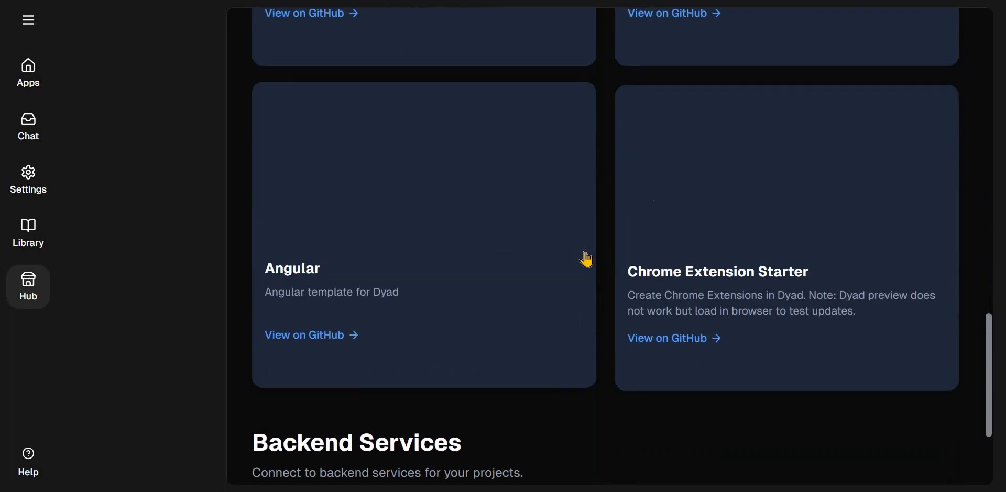
scroll(638, 300, down, 3)
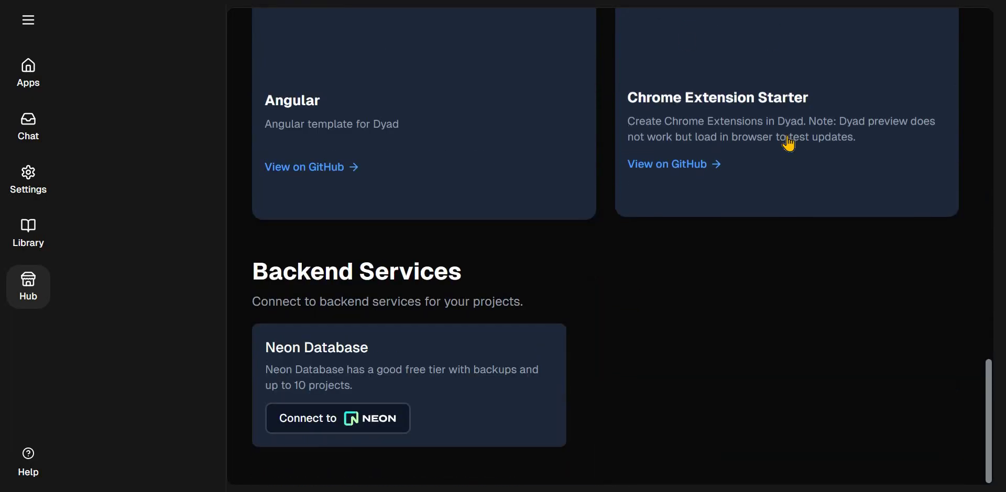
scroll(640, 189, up, 3)
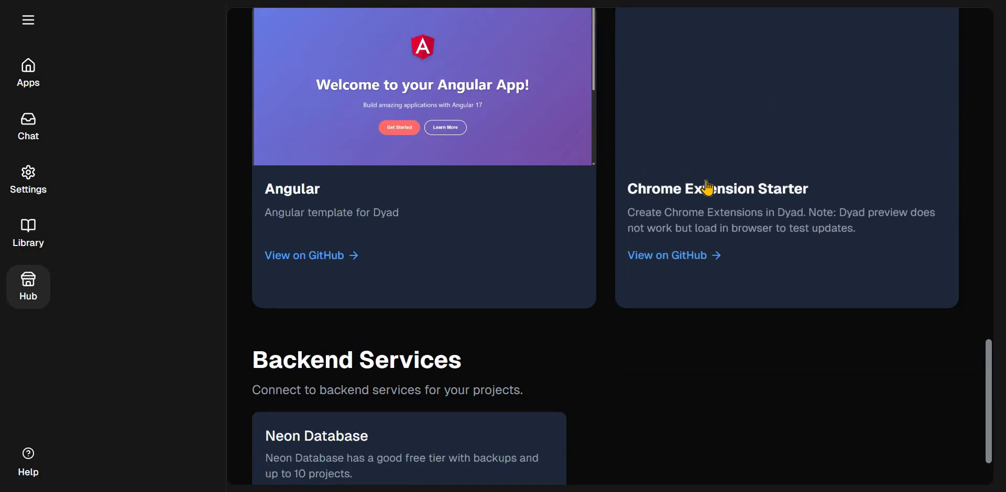
scroll(330, 278, down, 3)
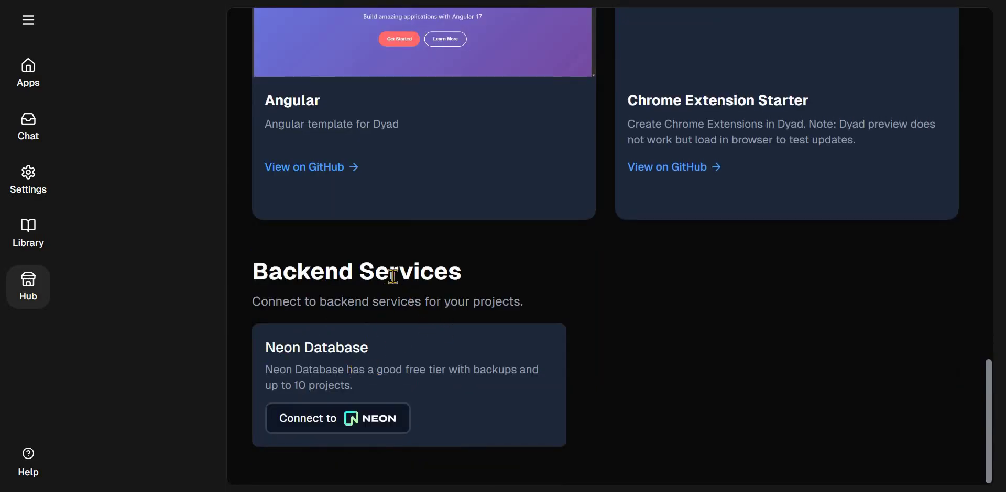
scroll(393, 276, up, 20)
Open the jade-lobster-jump app's details, examine its integration and upgrade options, and open the app in chat.
click(37, 76)
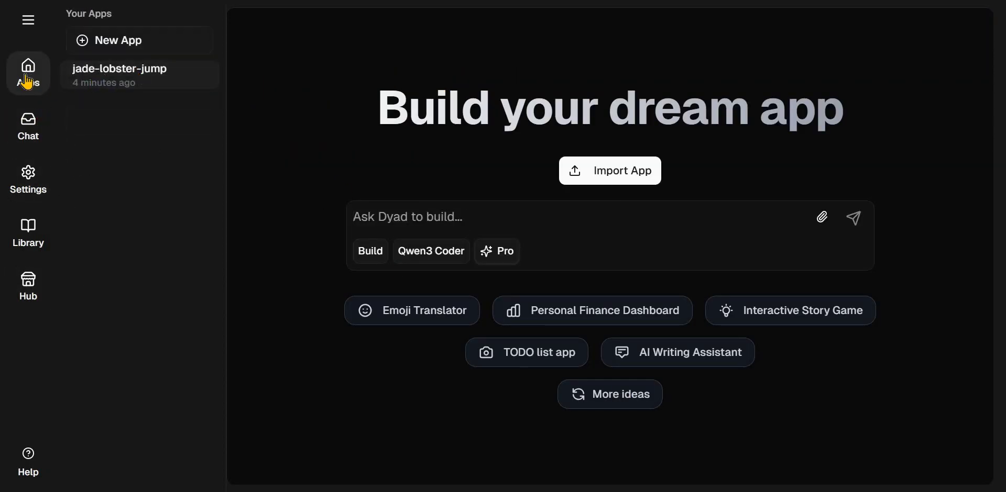
click(104, 76)
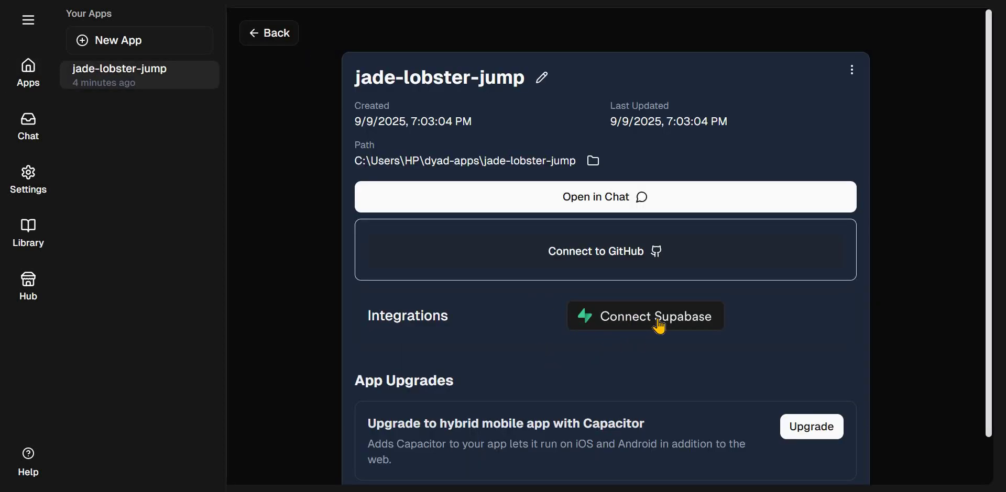
scroll(548, 350, down, 1)
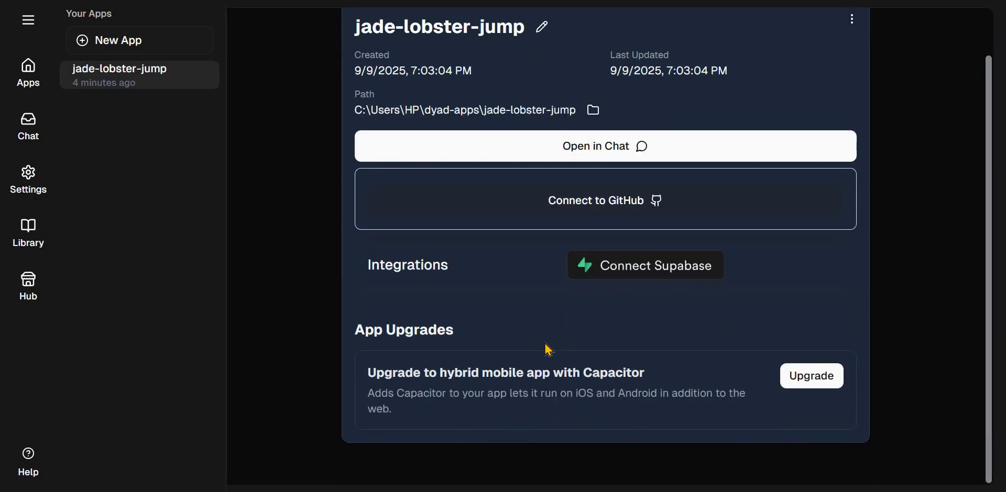
scroll(547, 350, up, 1)
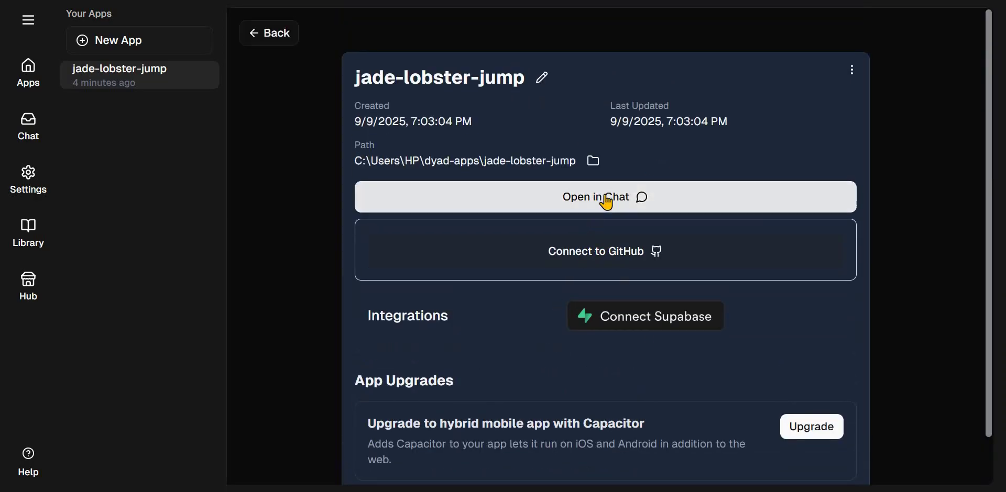
click(606, 202)
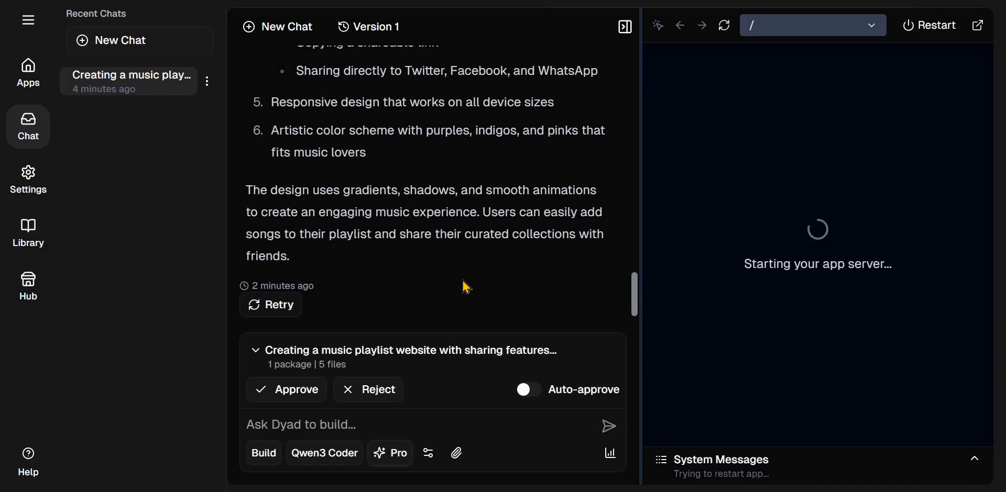
Approve the proposed music playlist website changes and widen the app preview.
click(287, 397)
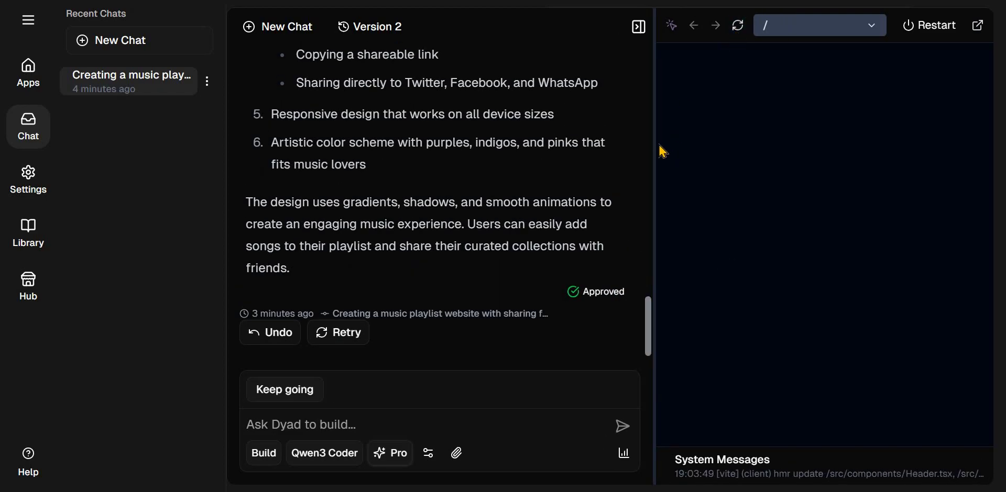
drag(650, 144, 553, 295)
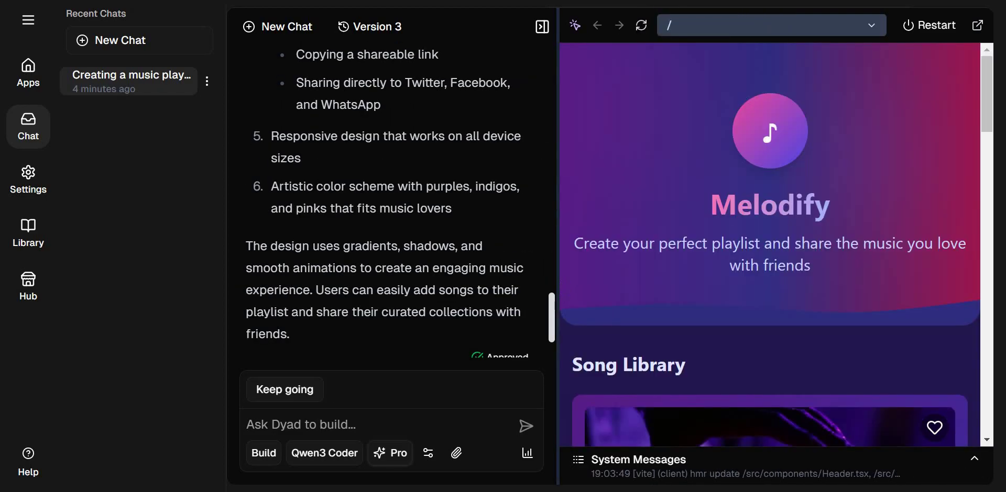
drag(348, 255, 348, 256)
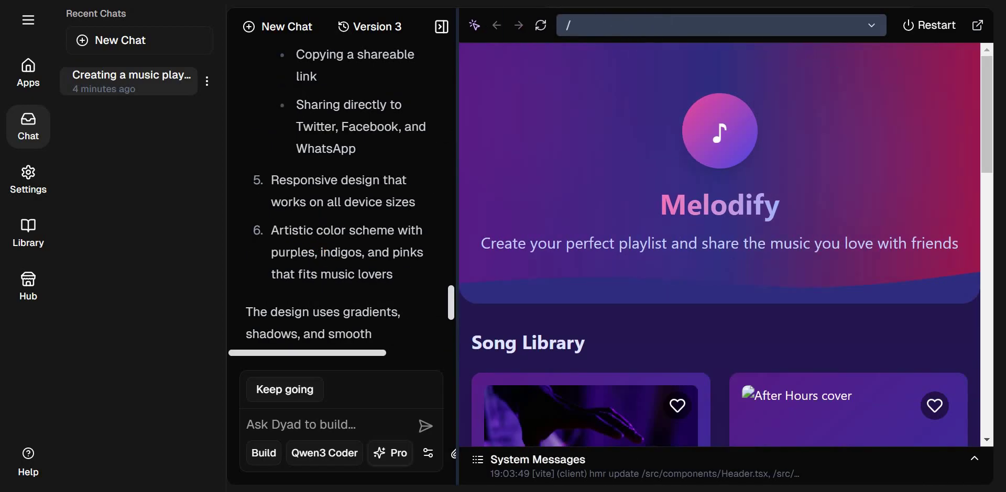
Open the music website in the browser and add Midnight City from the song library to My Playlist.
click(978, 26)
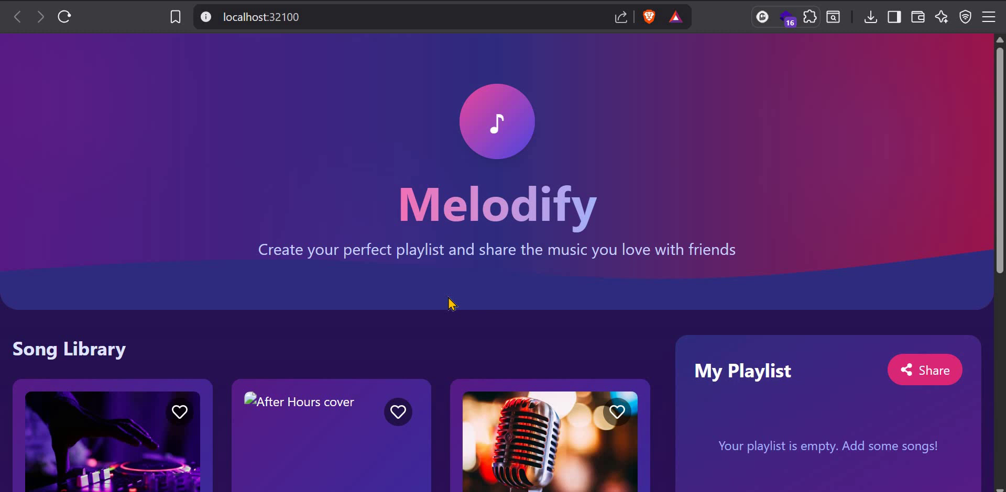
scroll(451, 304, down, 4)
scroll(314, 262, up, 1)
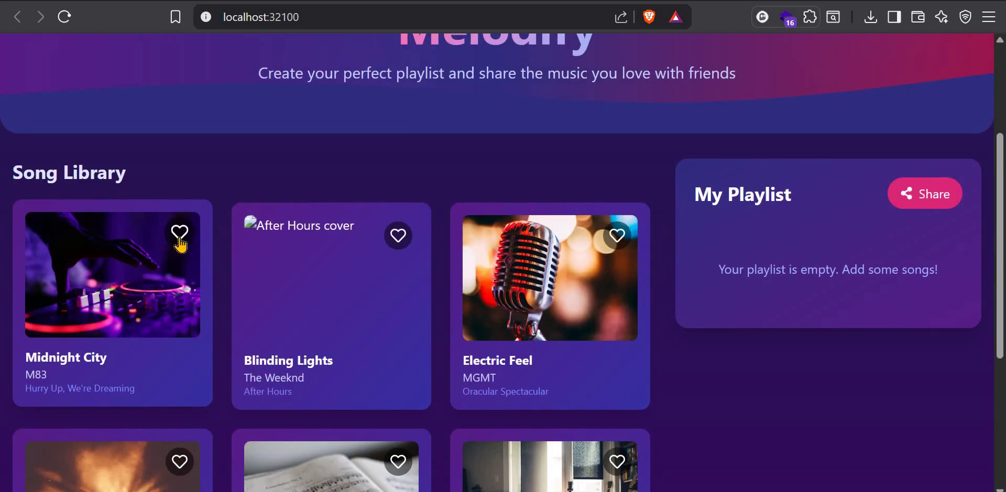
click(180, 235)
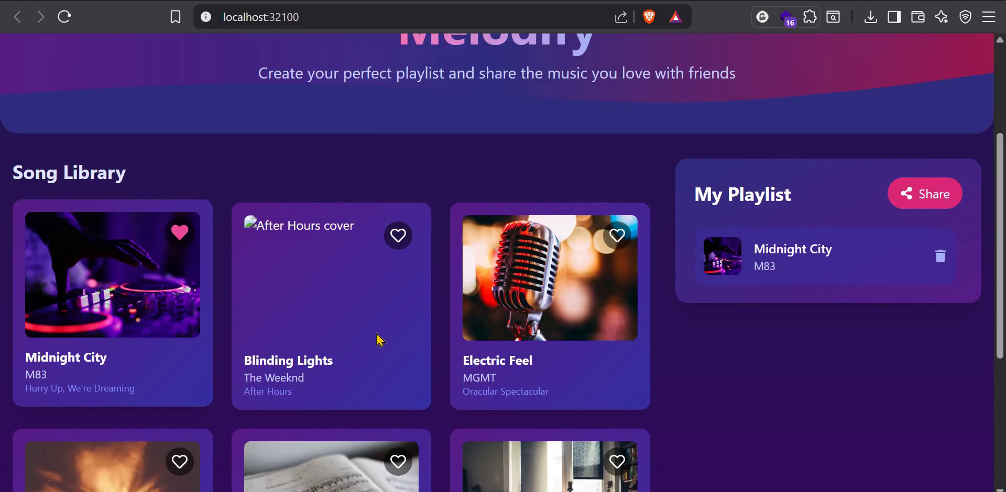
Add Blinding Lights, Electric Feel, Feel Good Inc., Starboy and Take on Me from the song library to My Playlist.
click(398, 232)
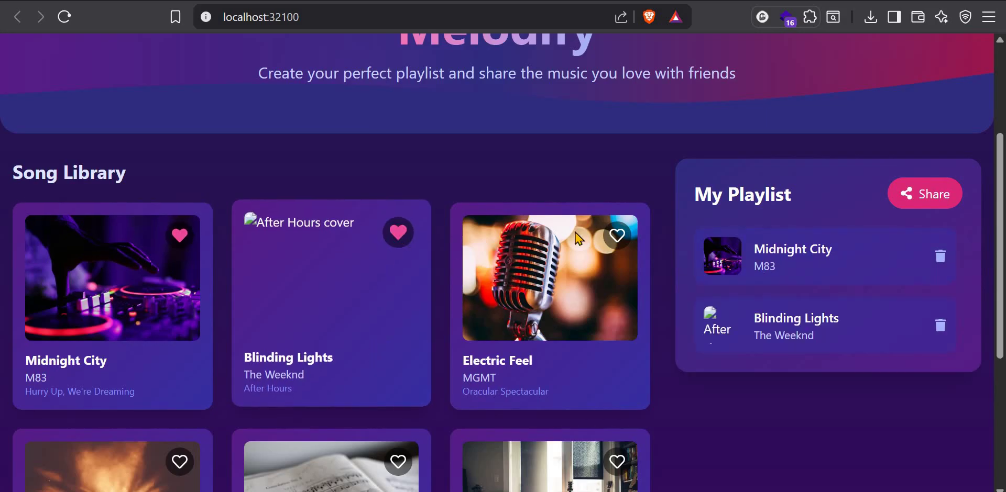
click(617, 235)
scroll(618, 238, down, 5)
click(617, 205)
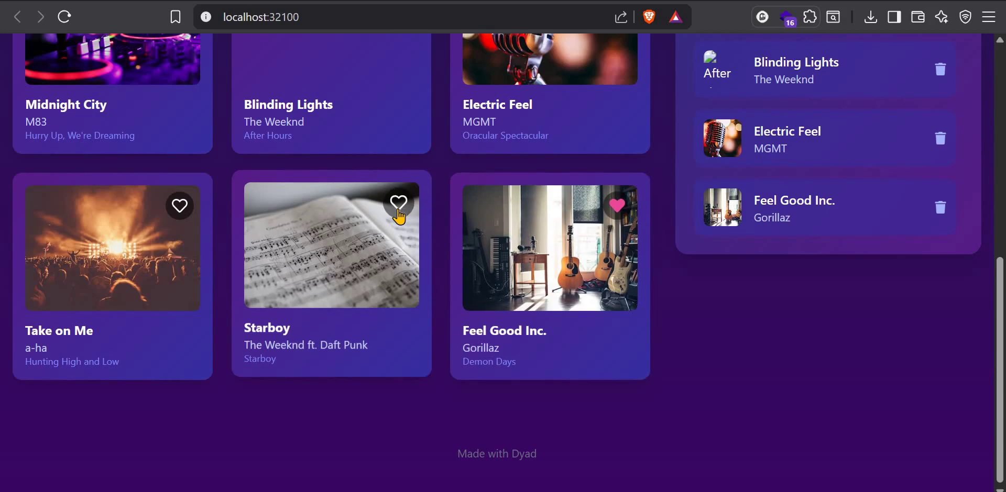
click(400, 205)
scroll(242, 269, up, 2)
click(180, 303)
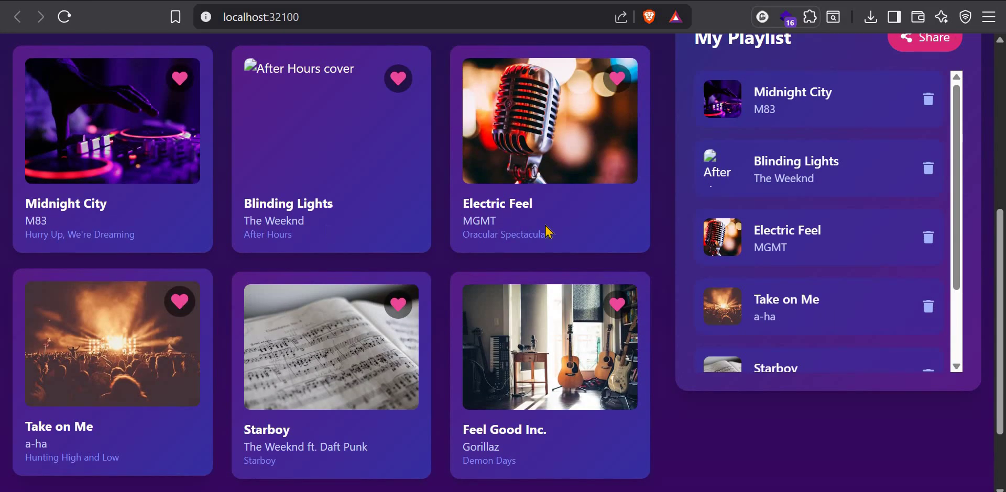
Review all the songs collected in My Playlist and start sharing the playlist.
scroll(840, 247, up, 3)
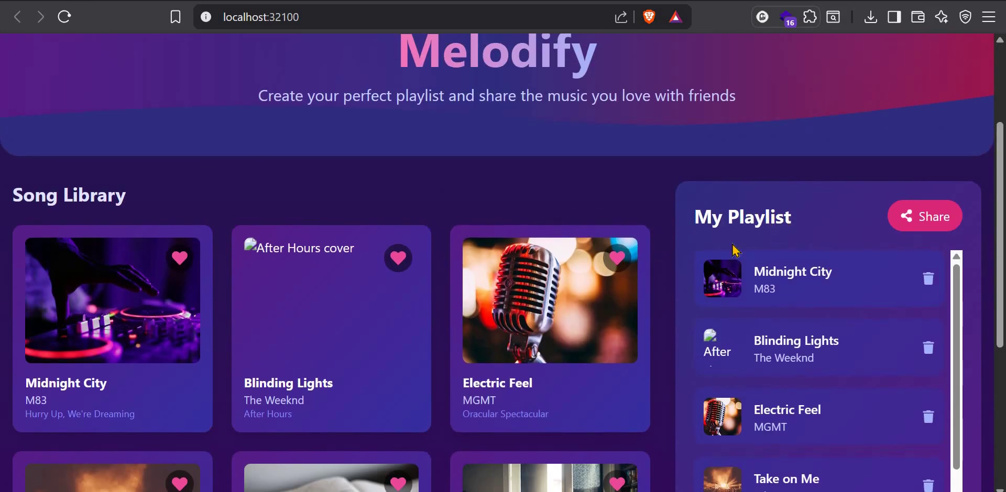
scroll(507, 192, down, 2)
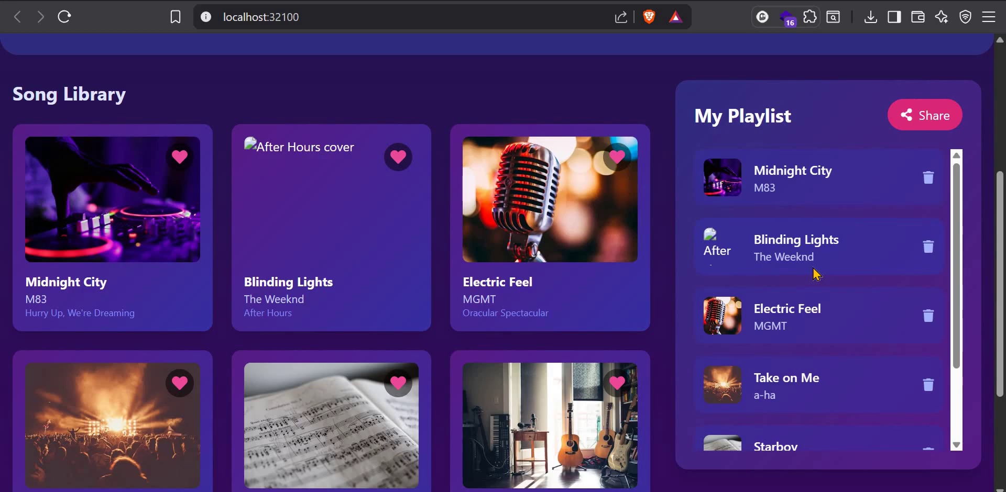
scroll(814, 274, down, 2)
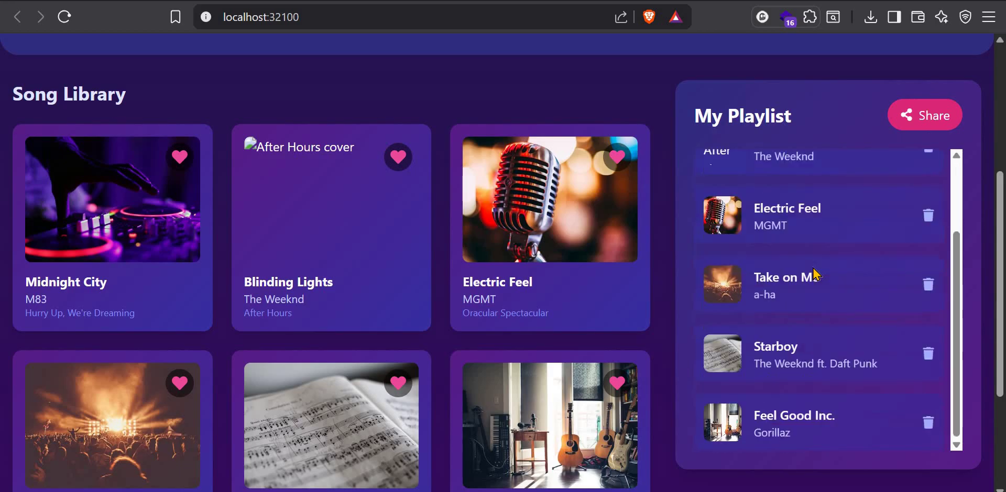
click(914, 116)
scroll(530, 352, down, 1)
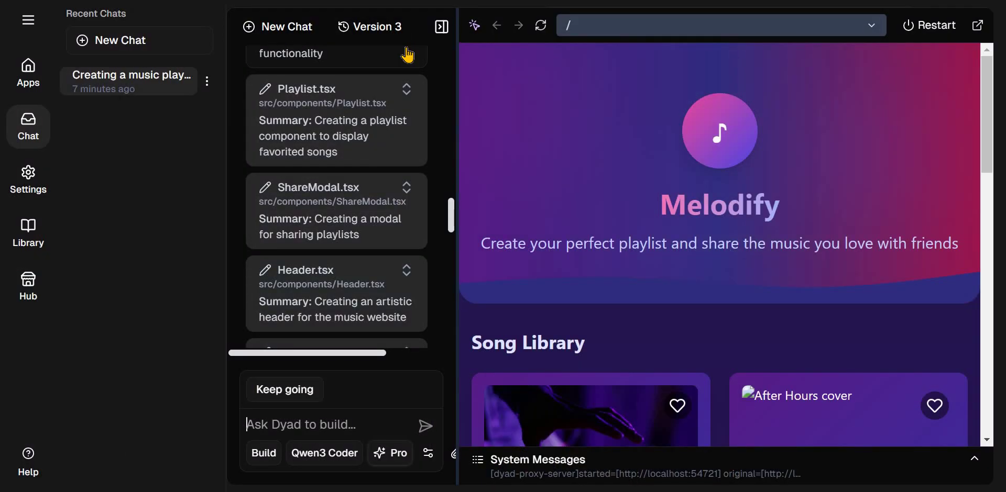
Open the music app's version history in Dyad and look through the full Melodify page in the preview.
click(382, 37)
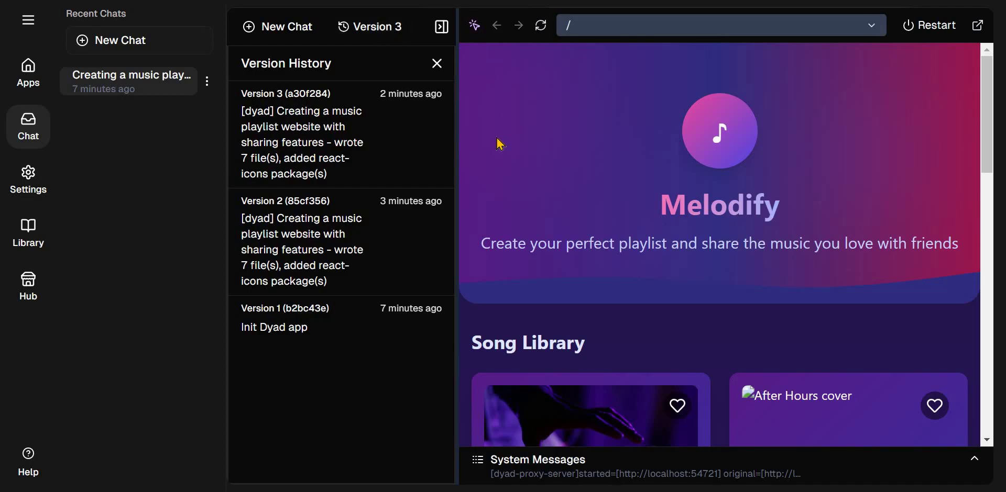
scroll(585, 237, down, 10)
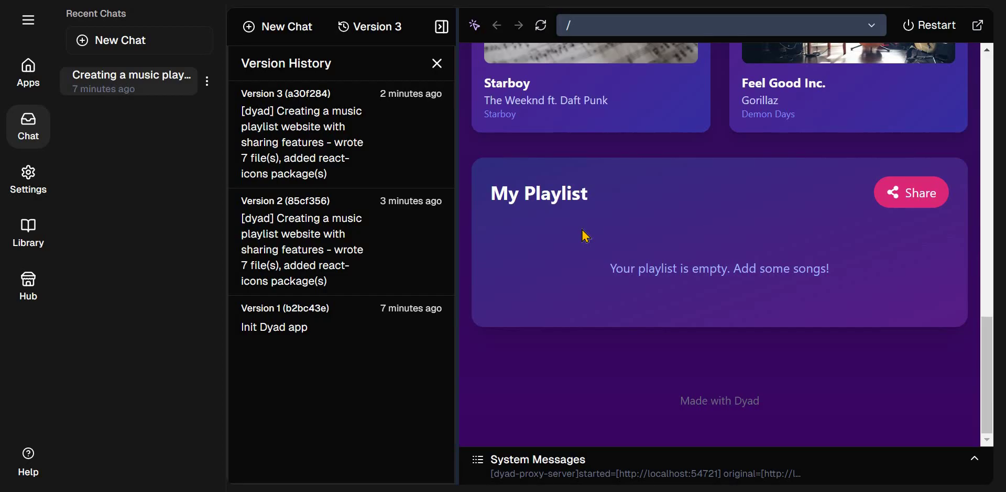
scroll(585, 237, up, 10)
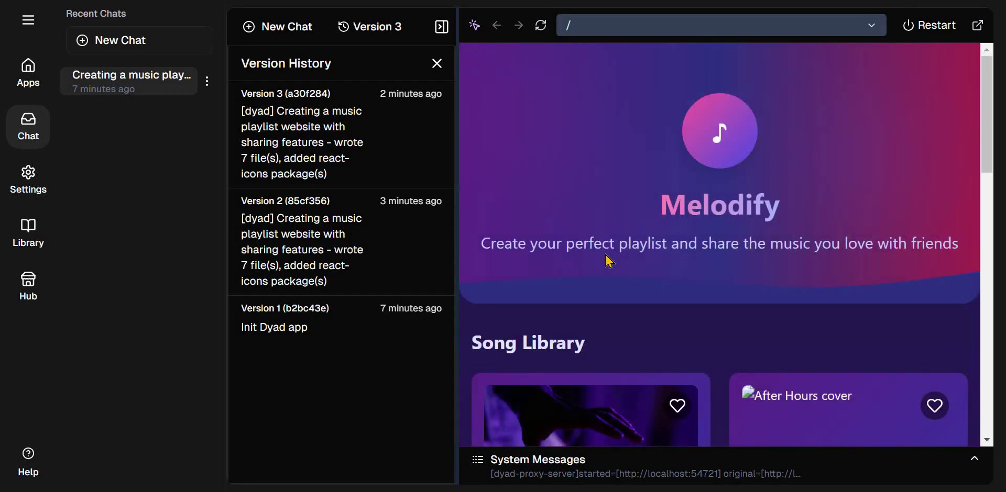